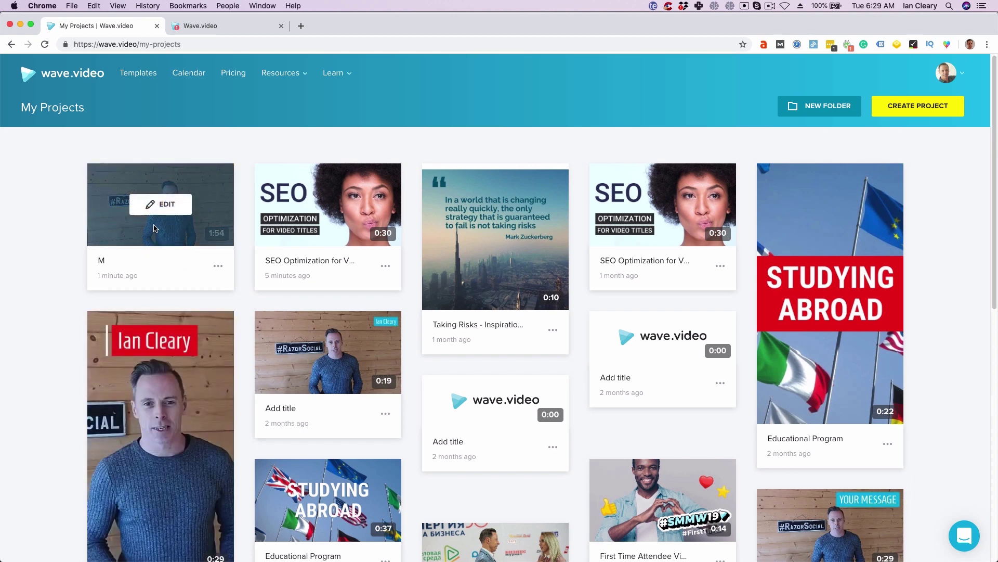
Open the M project from My Projects in the video editor
click(158, 205)
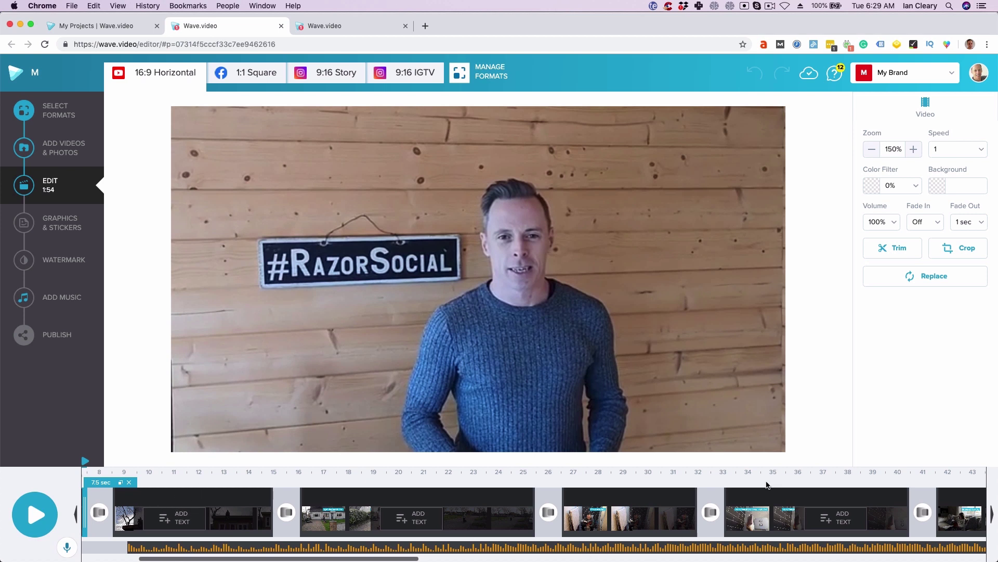
Play the project, then select the At Work... caption and keep its blue style after trying red
click(36, 515)
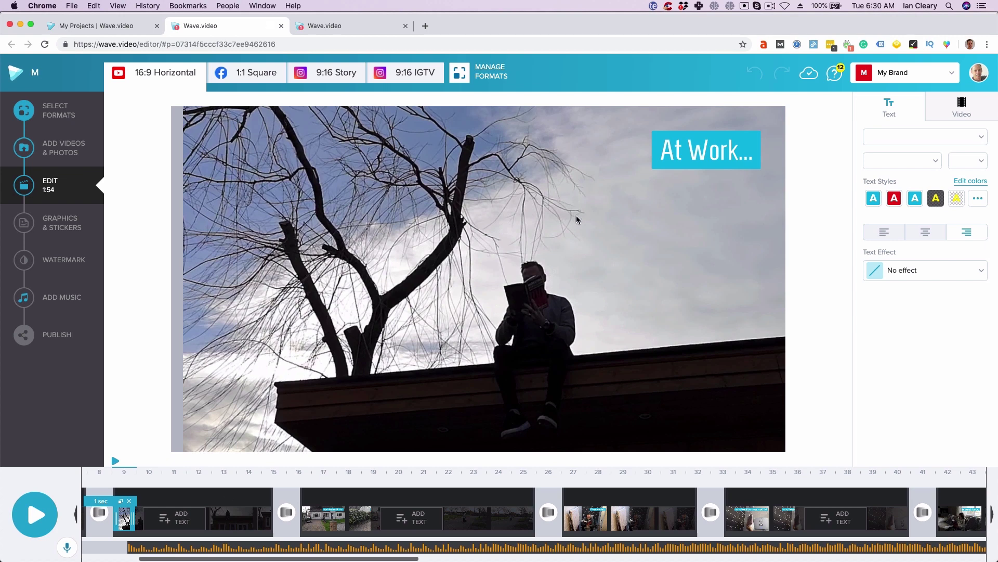
click(681, 147)
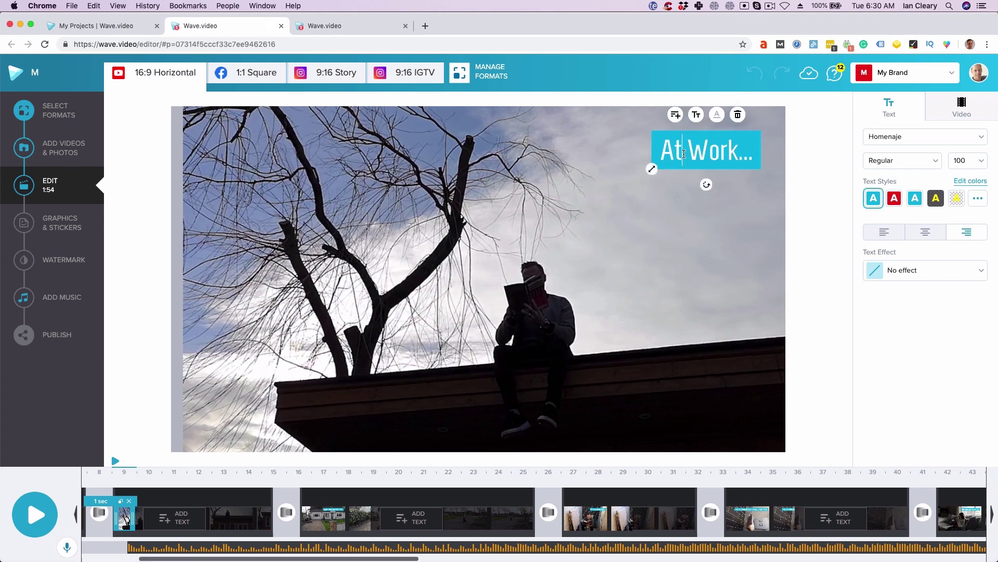
click(895, 200)
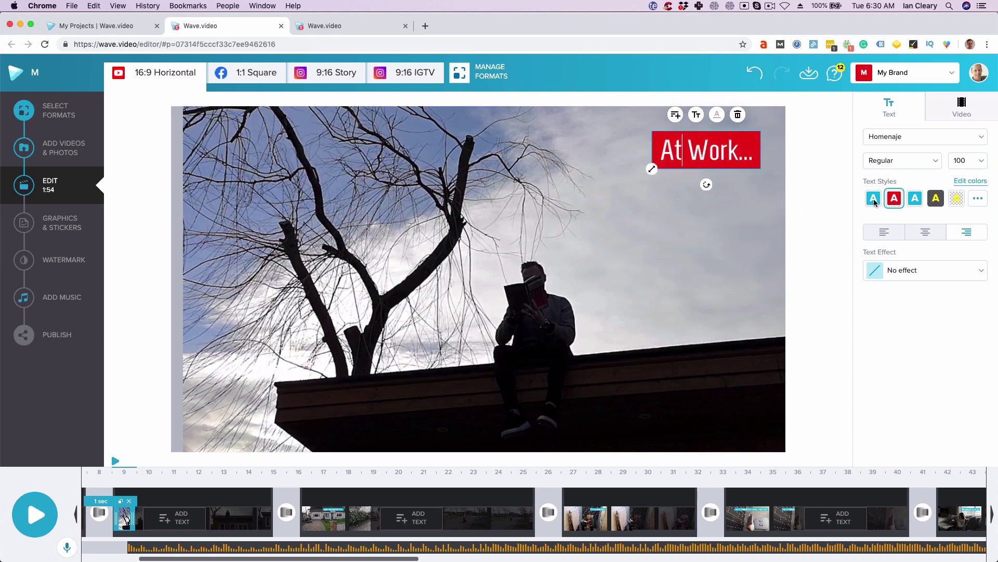
click(875, 202)
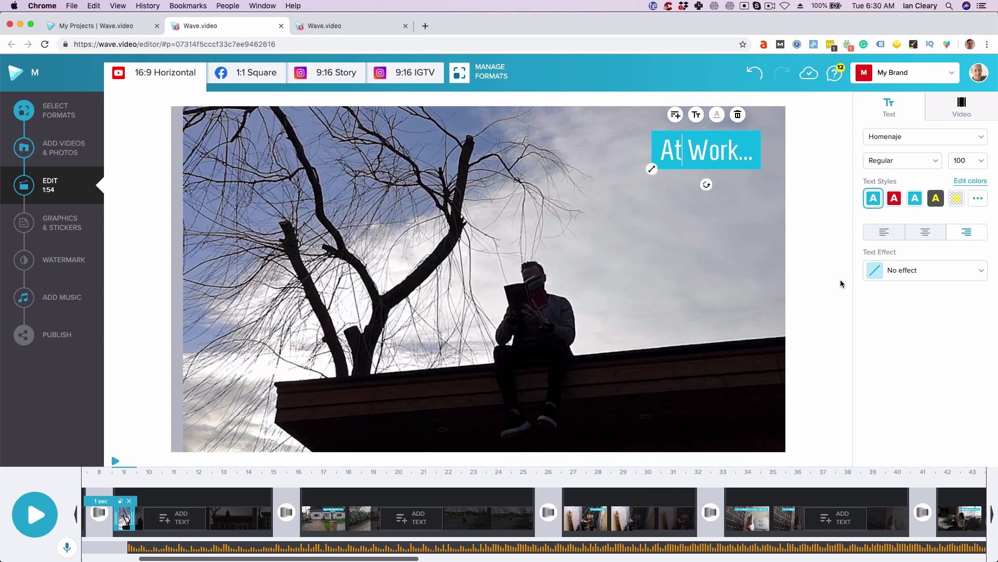
Apply the Curtain text effect to the At Work... caption
click(903, 275)
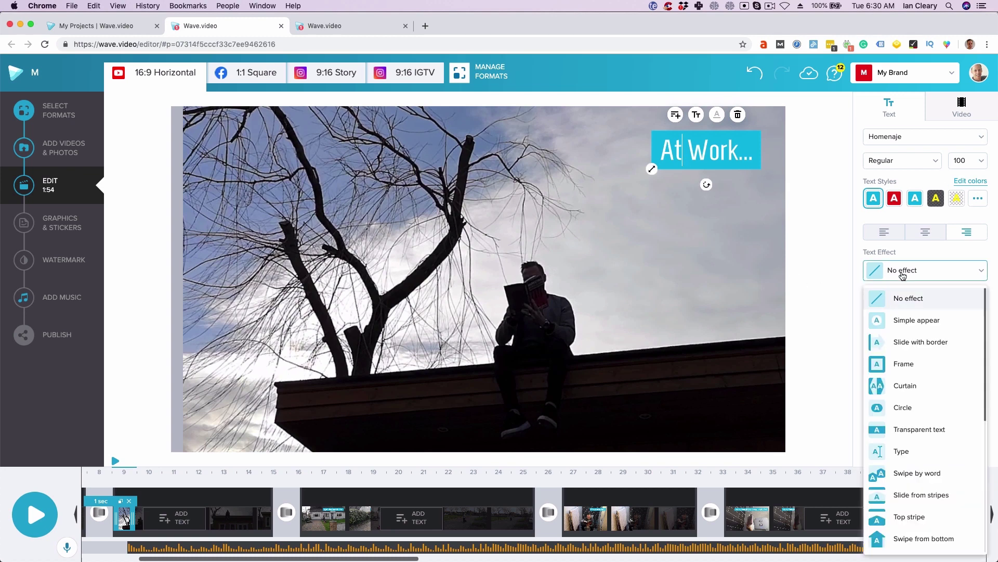
click(907, 387)
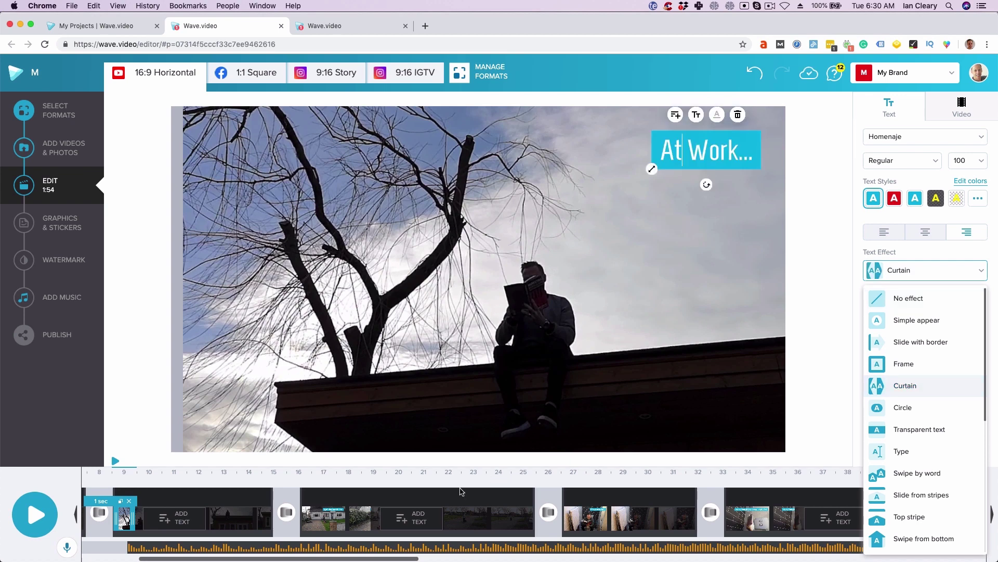
click(383, 499)
click(439, 499)
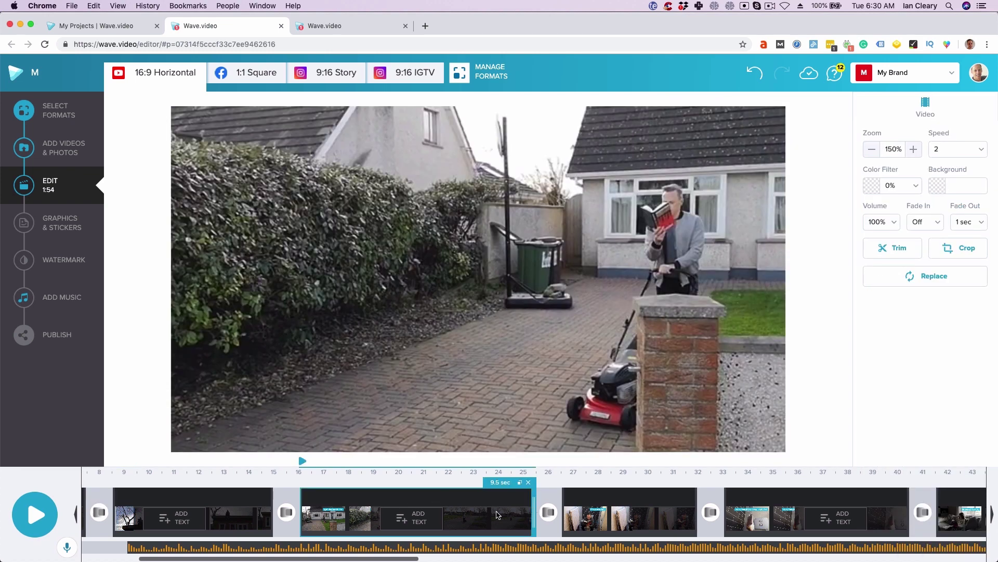
Trim the house clip to 9 seconds and set its colour filter to 10%
drag(527, 511, 535, 508)
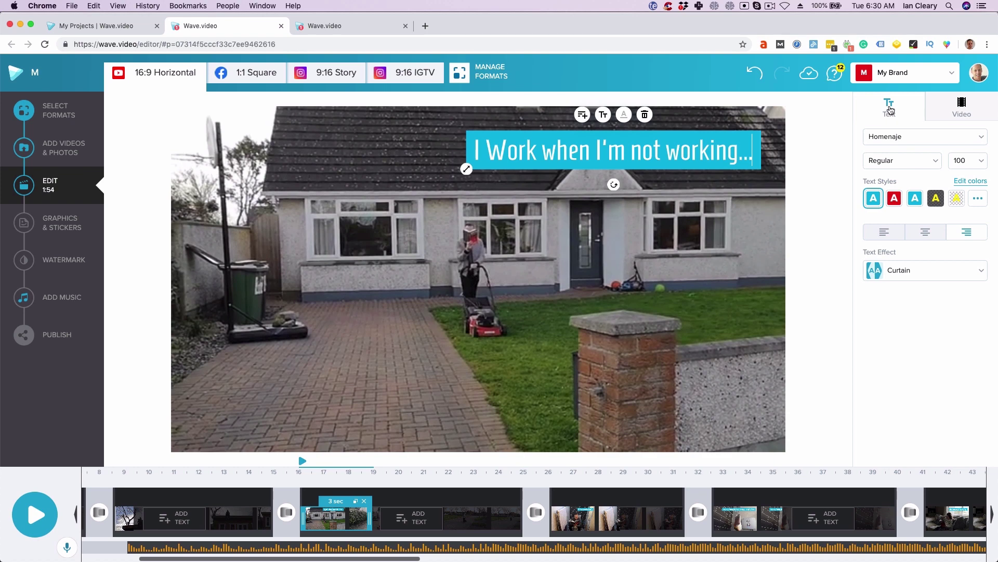
click(977, 108)
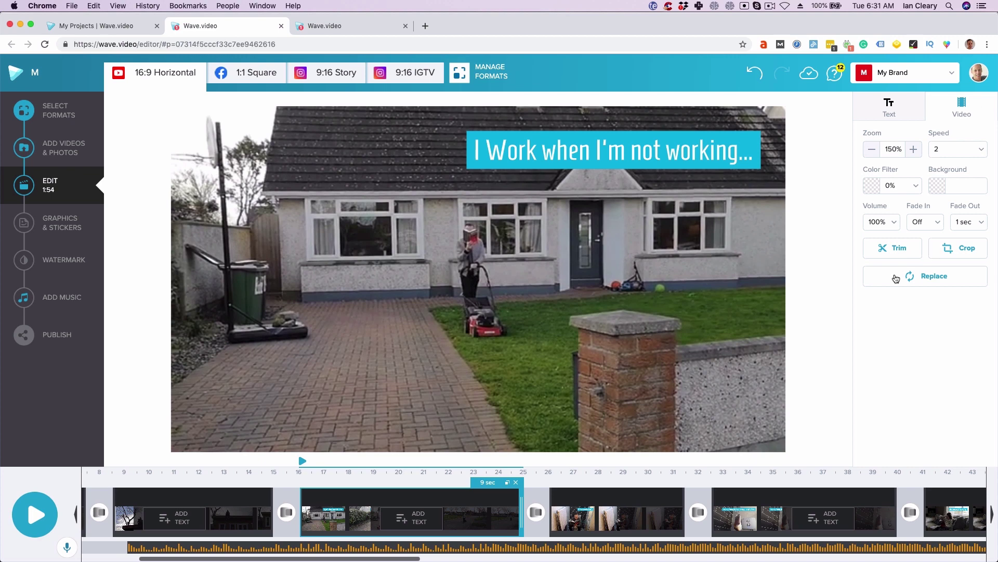
click(920, 191)
mouse_move(808, 212)
mouse_down()
mouse_move(862, 211)
mouse_move(807, 214)
mouse_up()
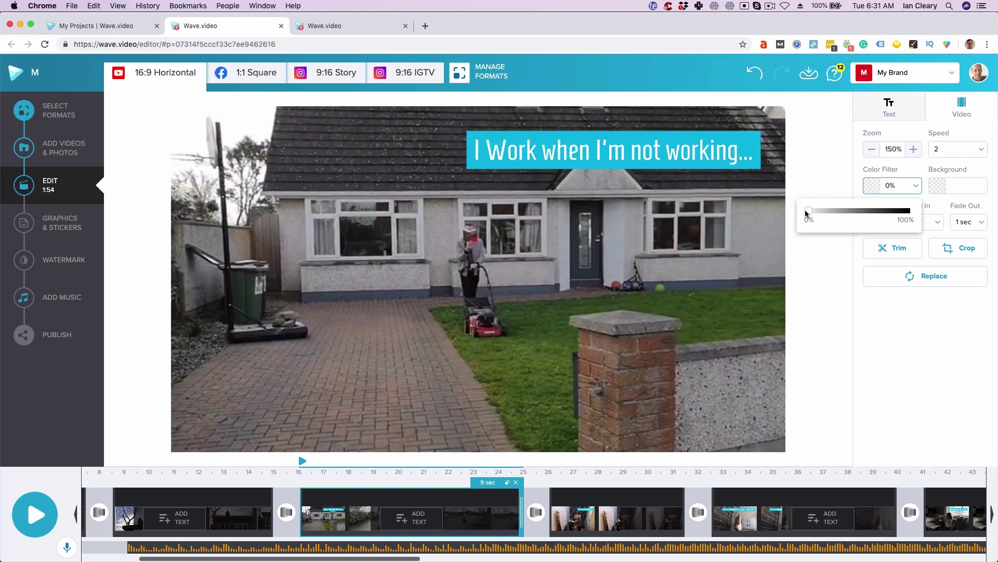
click(916, 152)
Set the clip's zoom to 200% and leave playback speed at 2
click(915, 149)
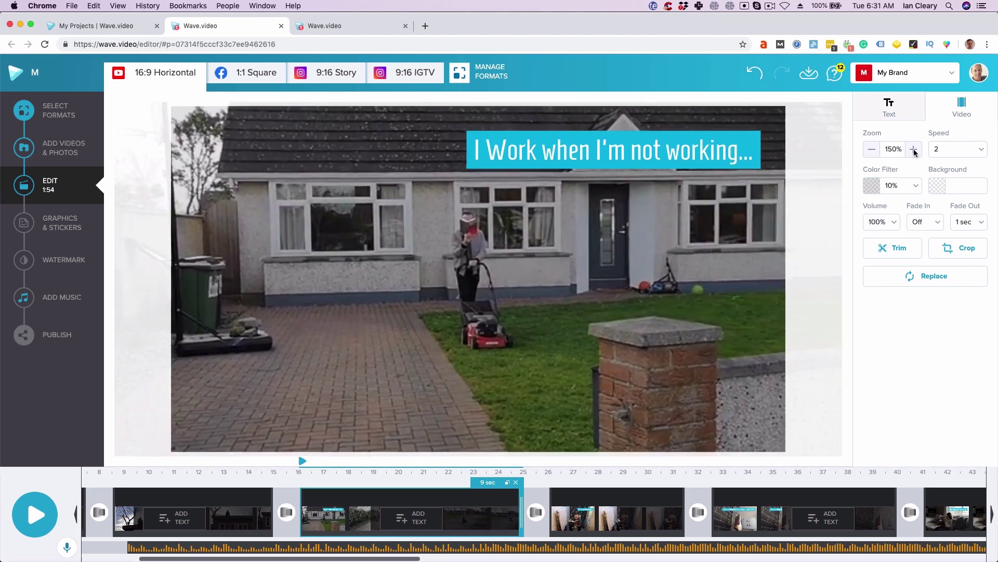
click(914, 150)
click(914, 149)
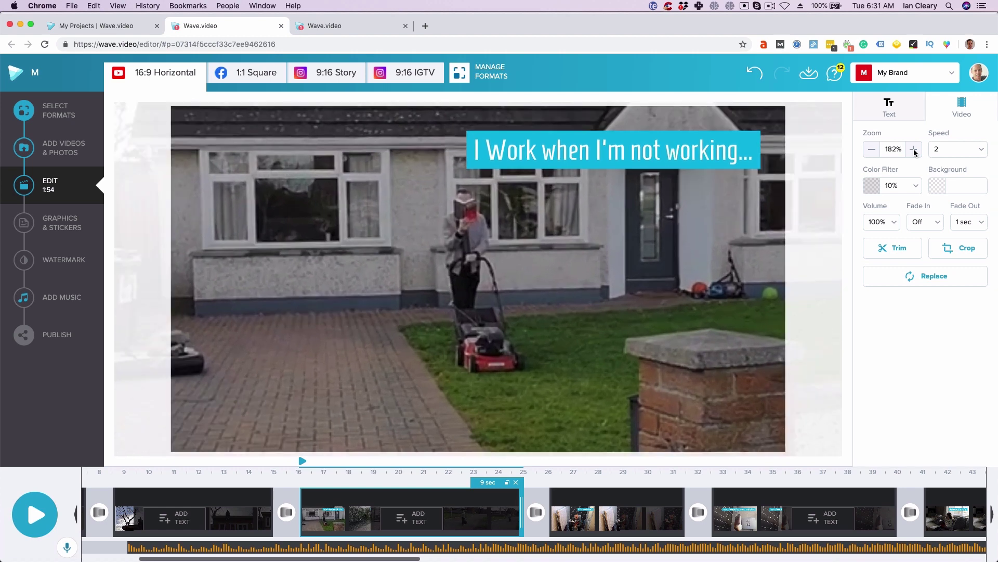
click(872, 151)
click(981, 152)
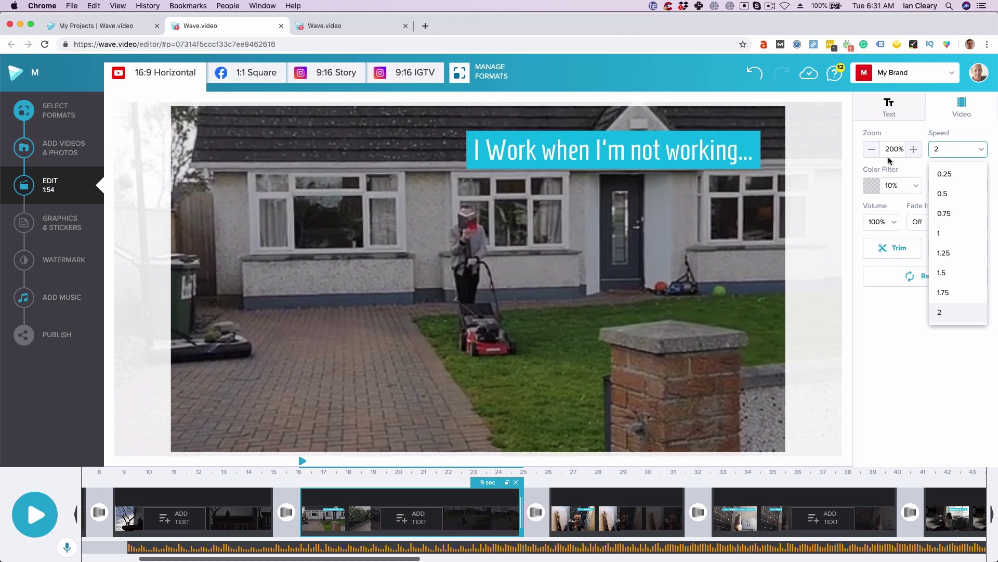
click(916, 391)
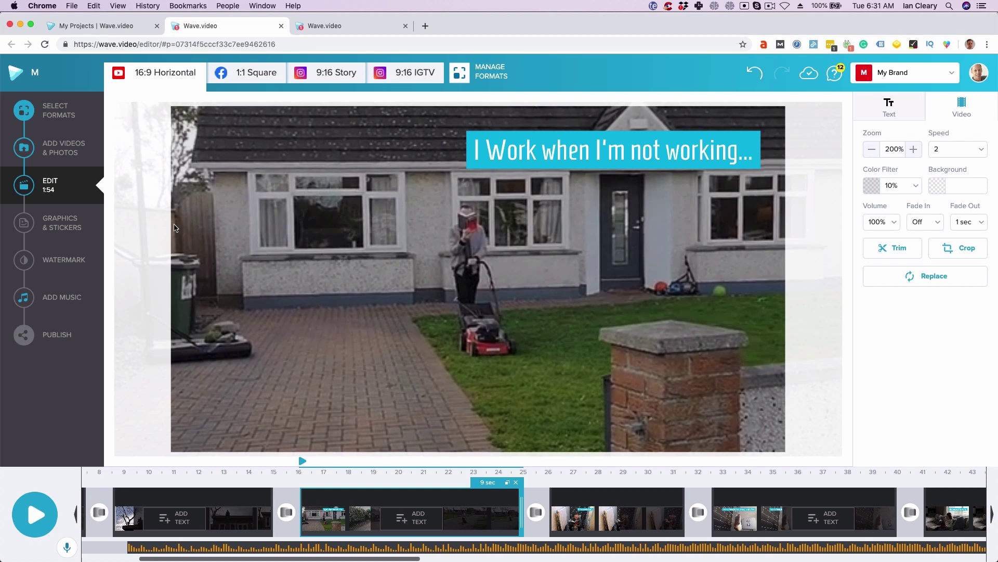
Open the Graphics & Stickers collection in the stock images library
click(63, 151)
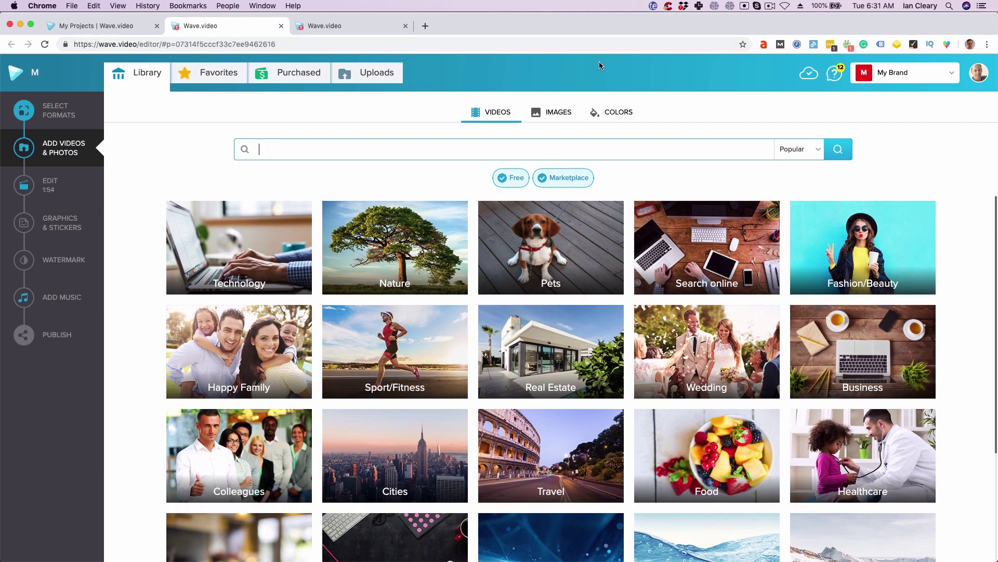
click(559, 113)
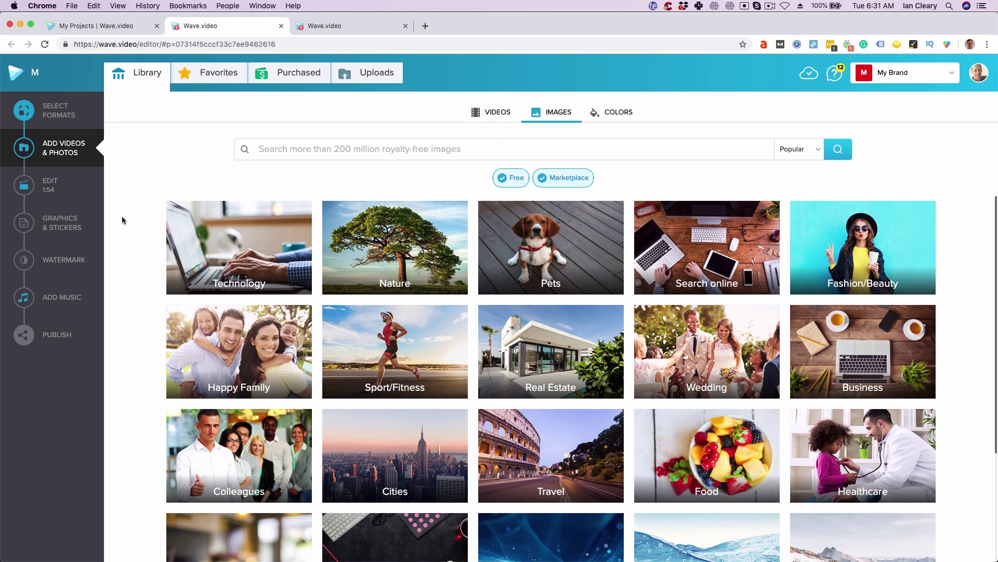
click(52, 227)
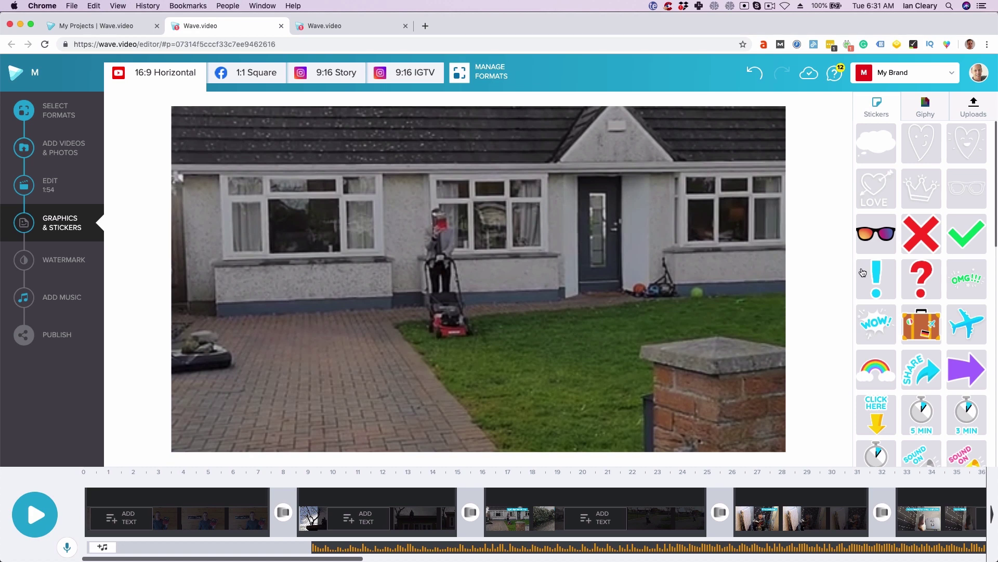
Place a sunglasses sticker on the house clip preview
drag(876, 234, 225, 142)
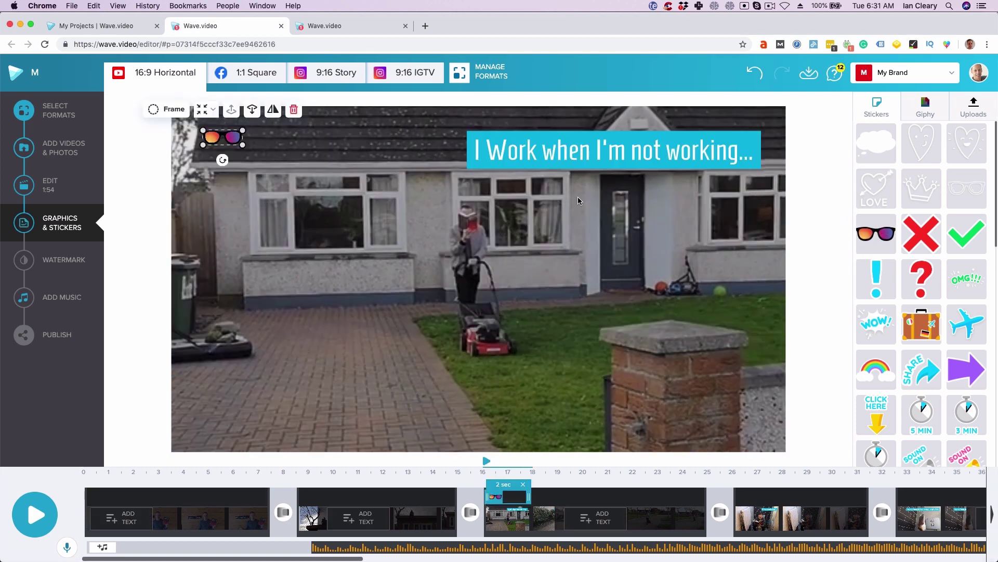
click(370, 262)
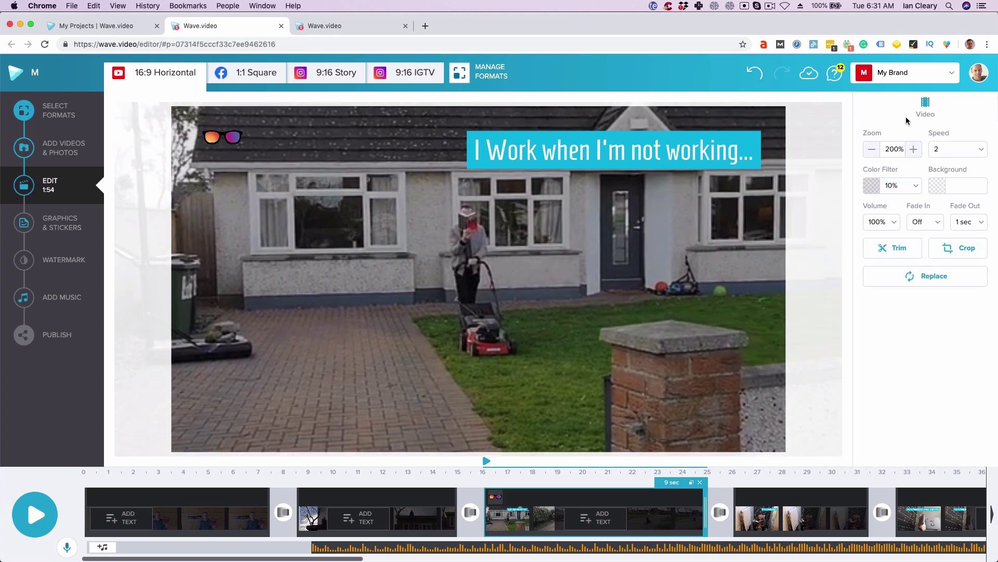
click(928, 105)
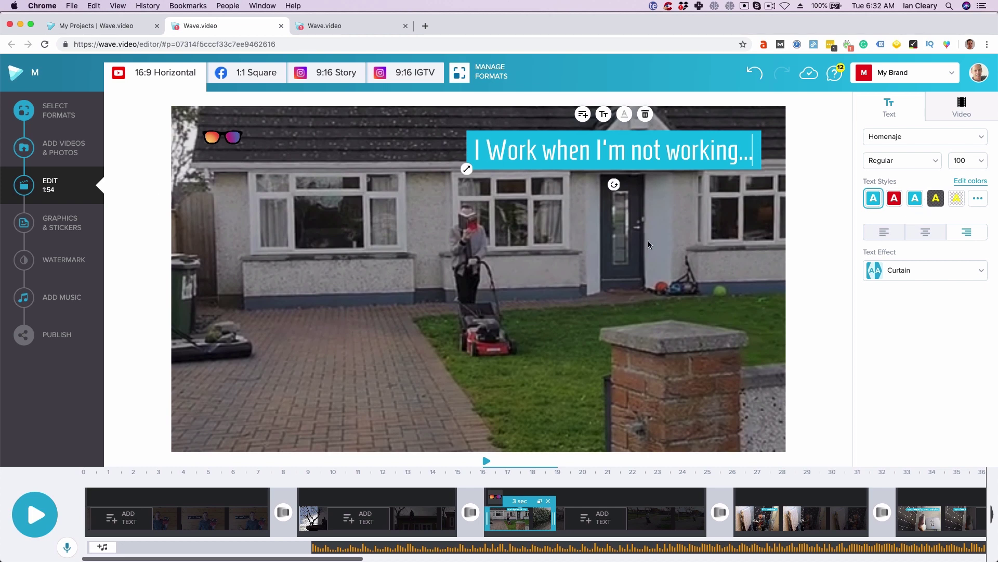
Add the animated rainbow flag GIF from Giphy near the roof
click(63, 230)
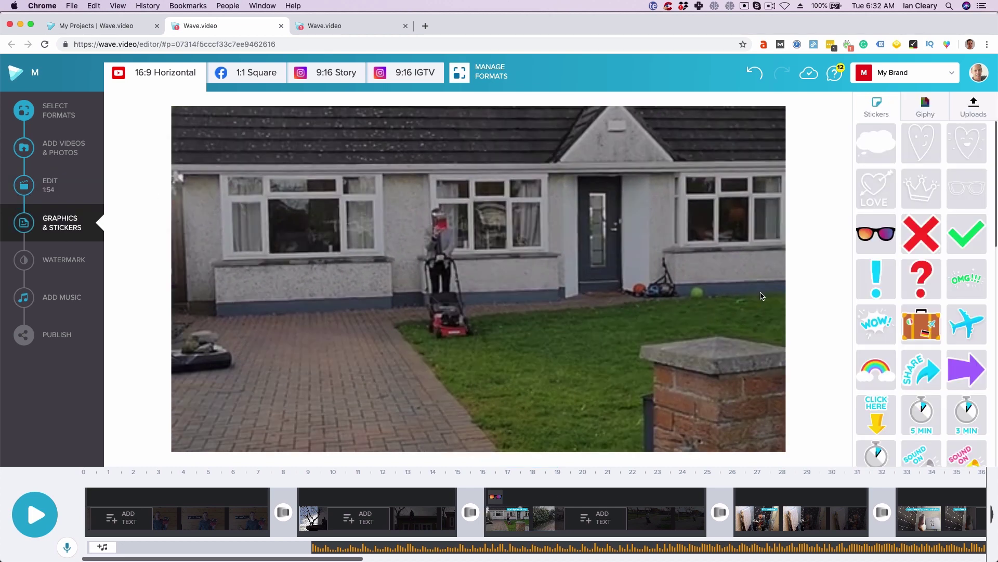
click(925, 115)
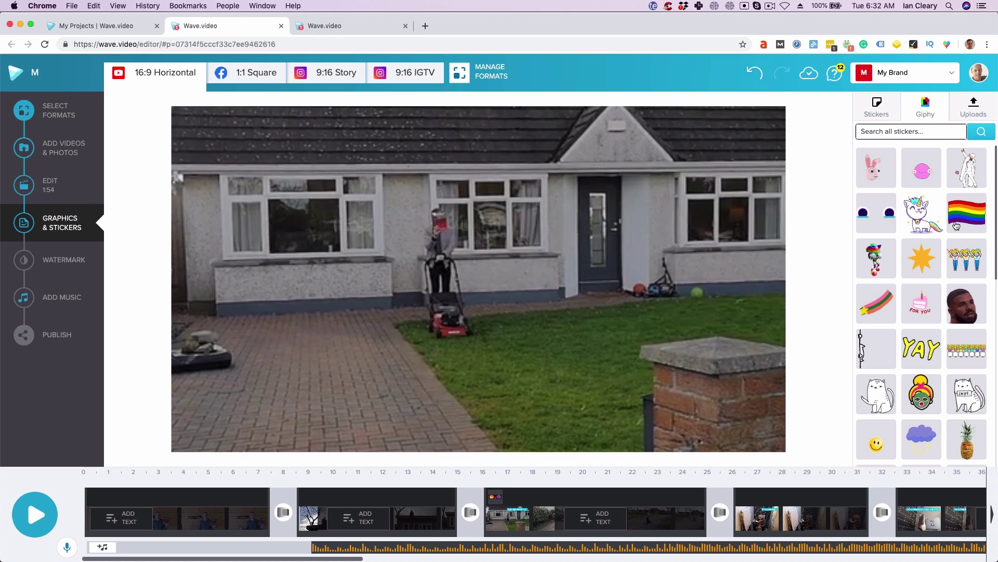
drag(957, 225, 331, 188)
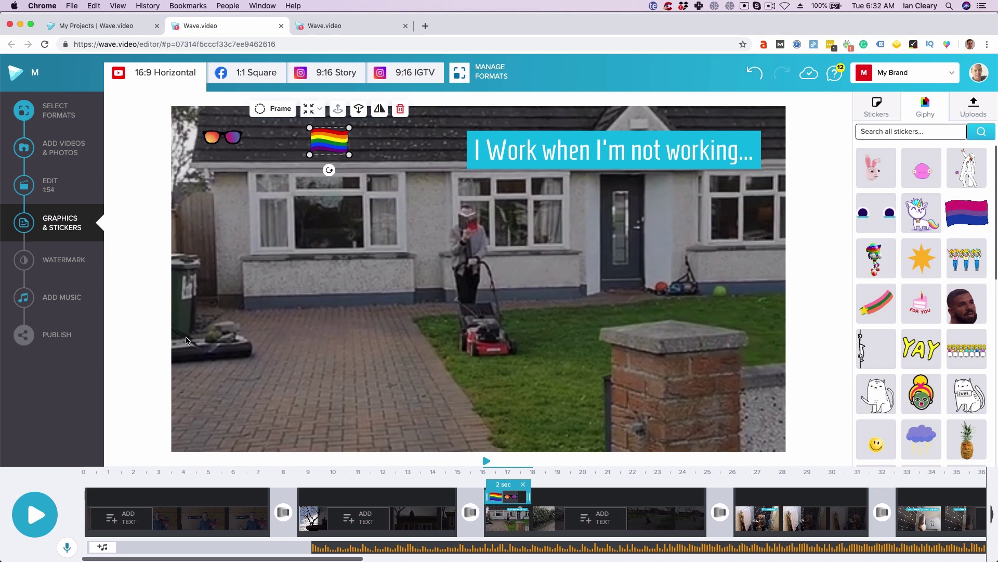
click(62, 301)
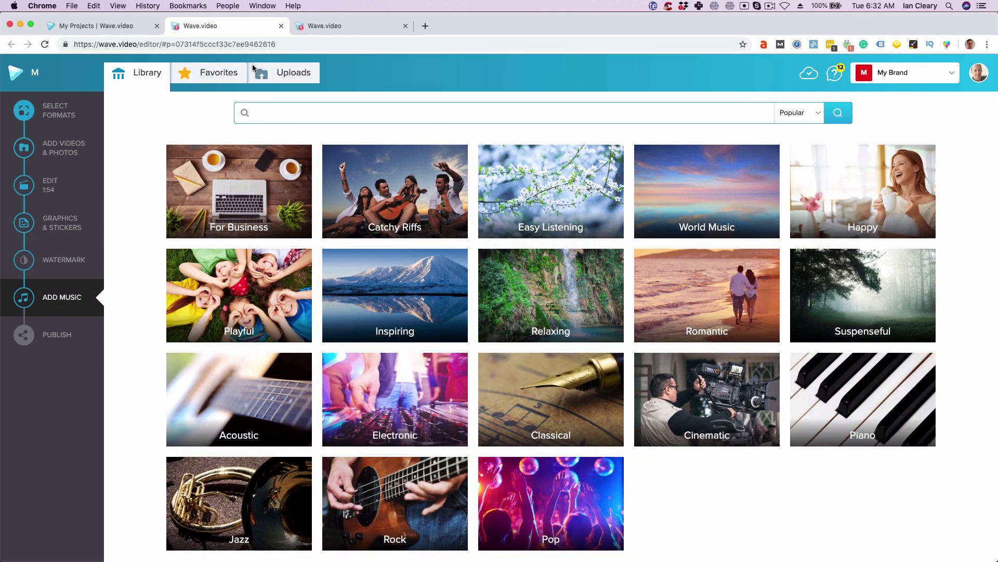
Browse the Easy Listening music tracks, then go to the Publish step
click(484, 230)
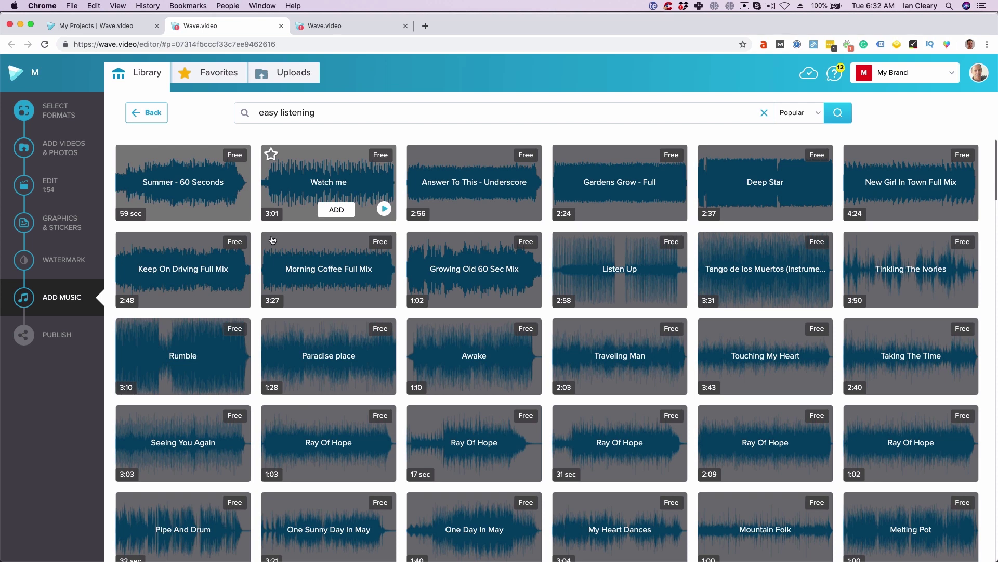
click(53, 338)
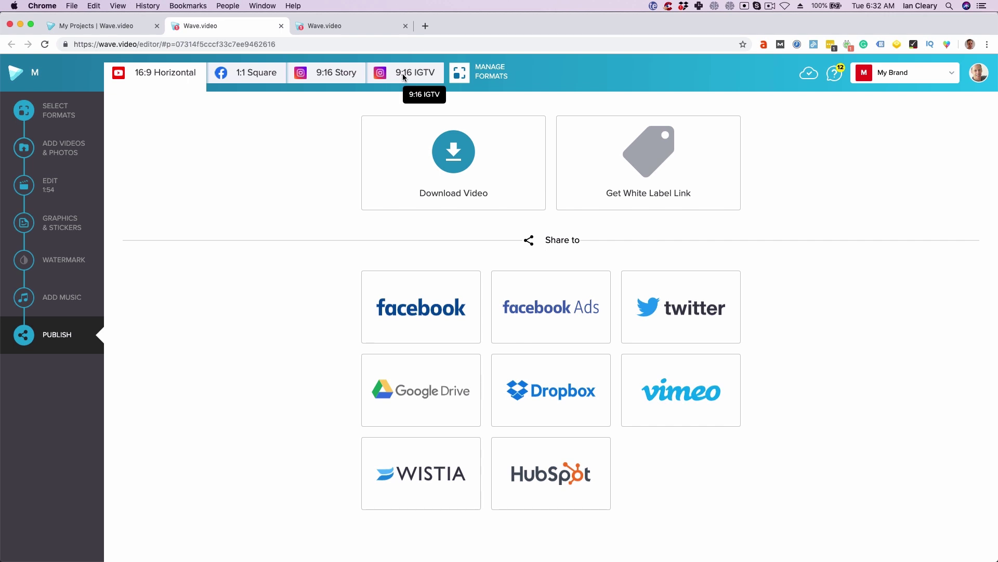
Switch to the My Projects tab and go to the video templates gallery
click(120, 26)
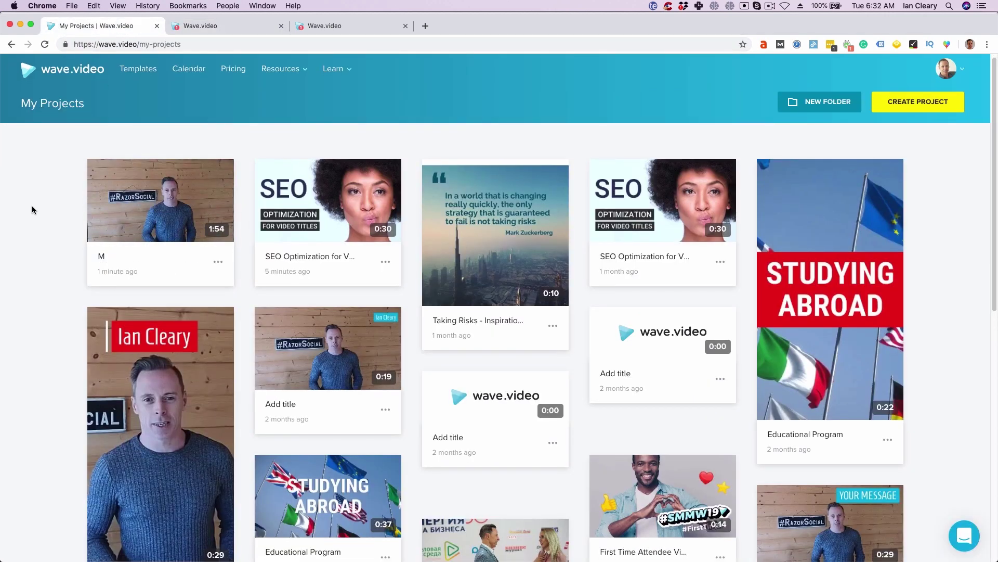
scroll(32, 210, down, 1)
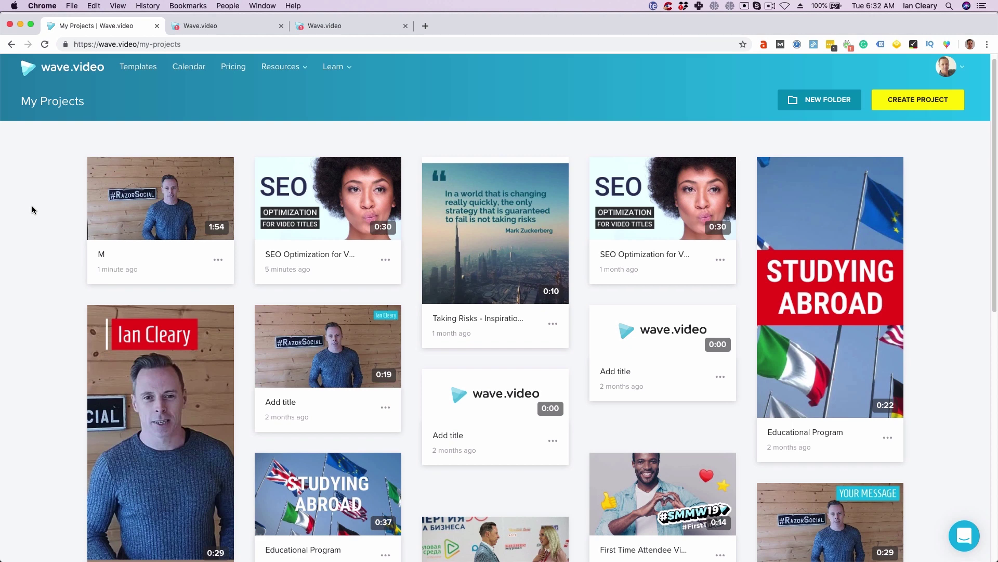
click(137, 66)
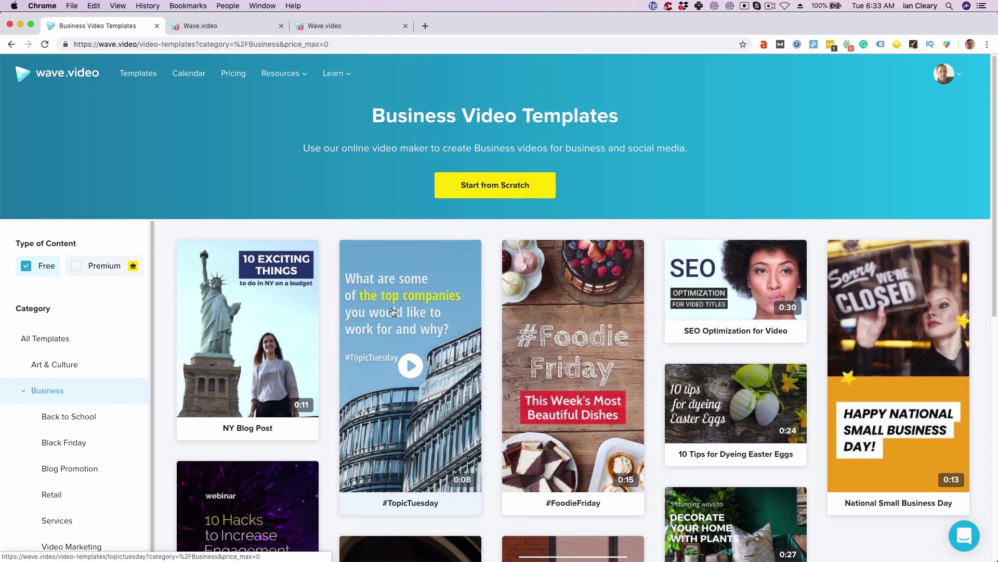
scroll(400, 307, down, 1)
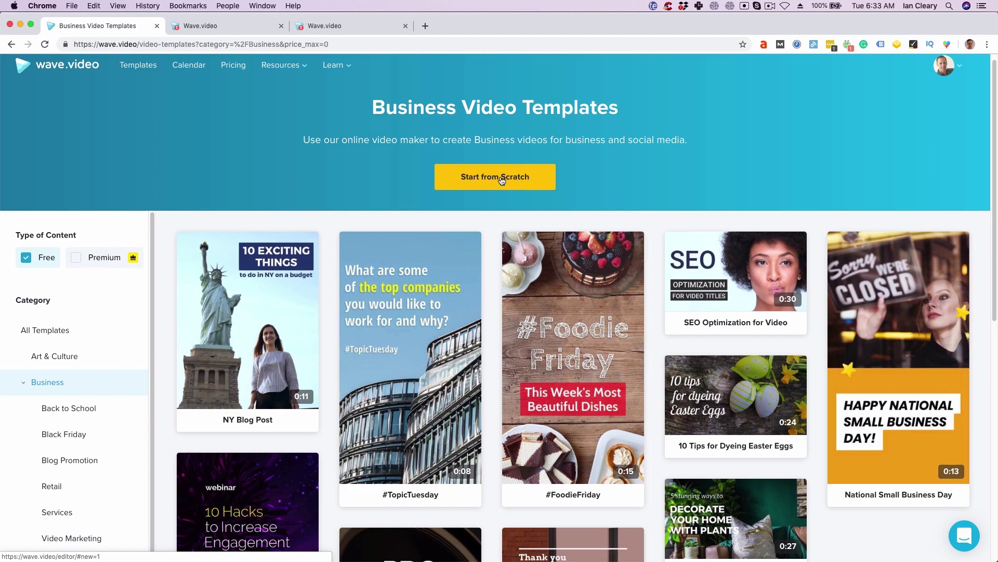
scroll(455, 222, down, 3)
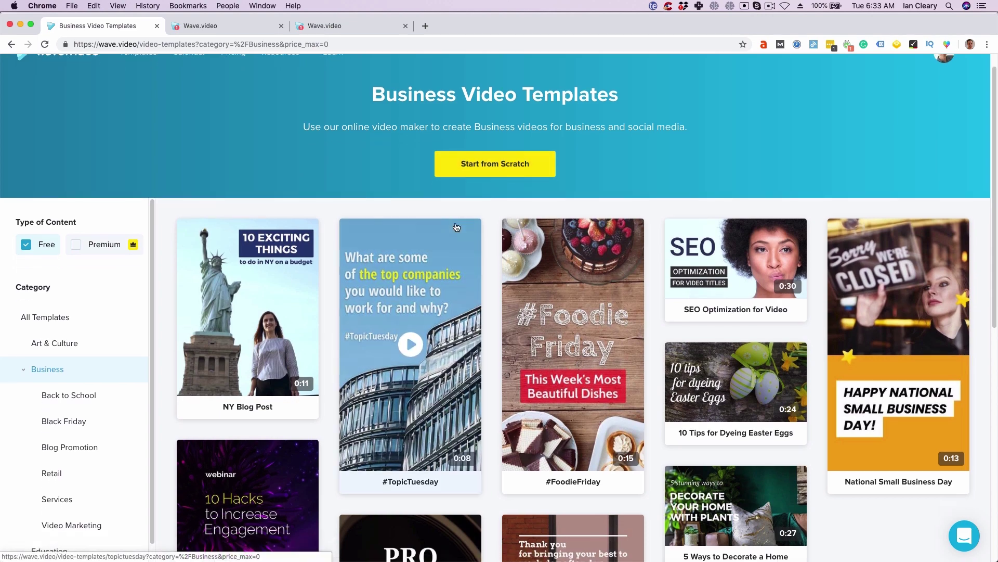
scroll(456, 227, down, 5)
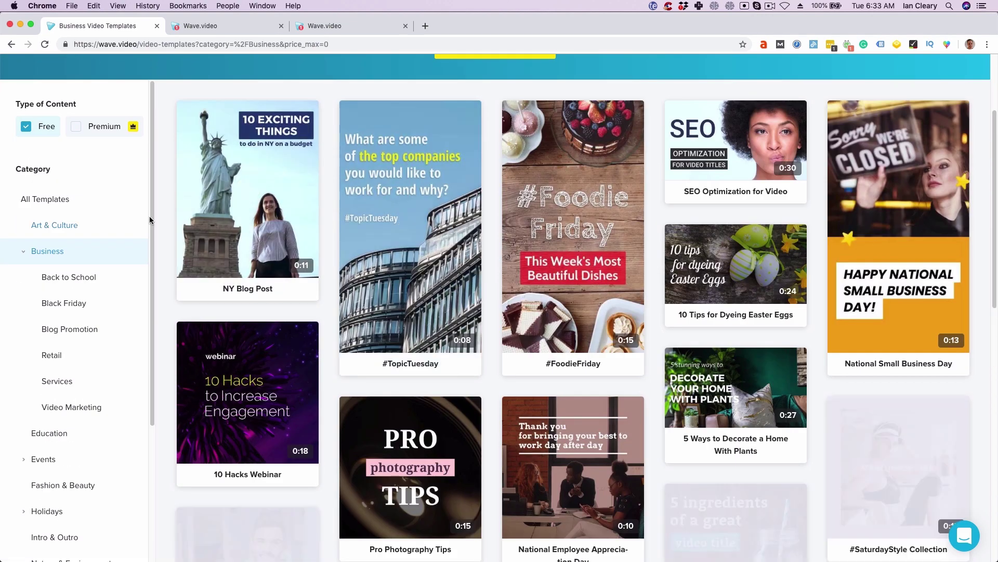
scroll(139, 301, down, 5)
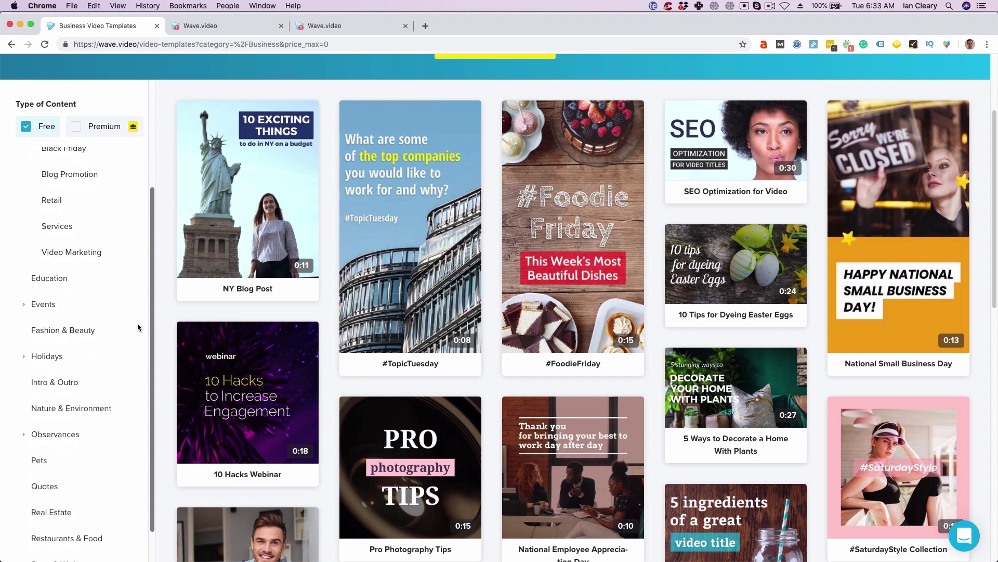
scroll(139, 302, up, 2)
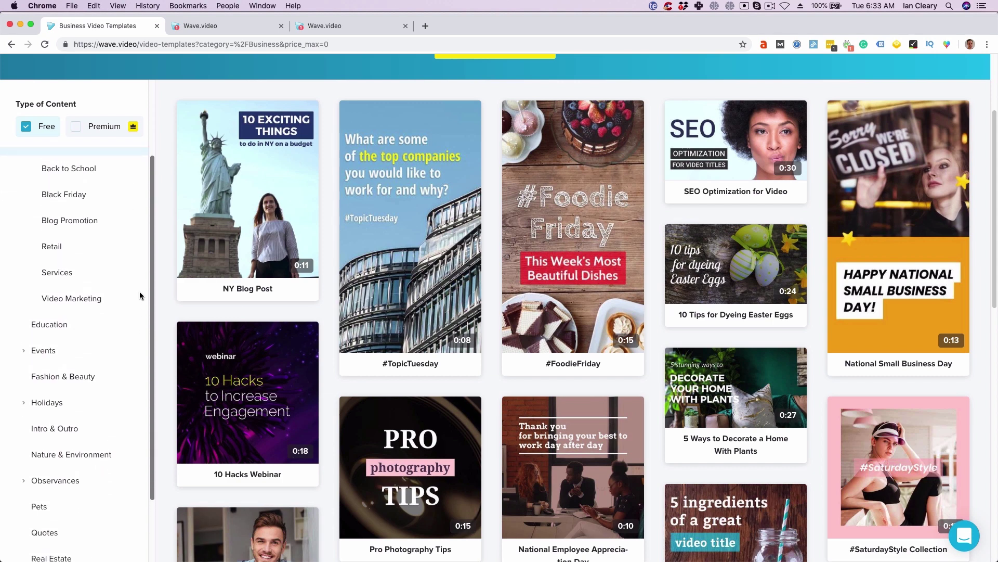
scroll(142, 281, up, 3)
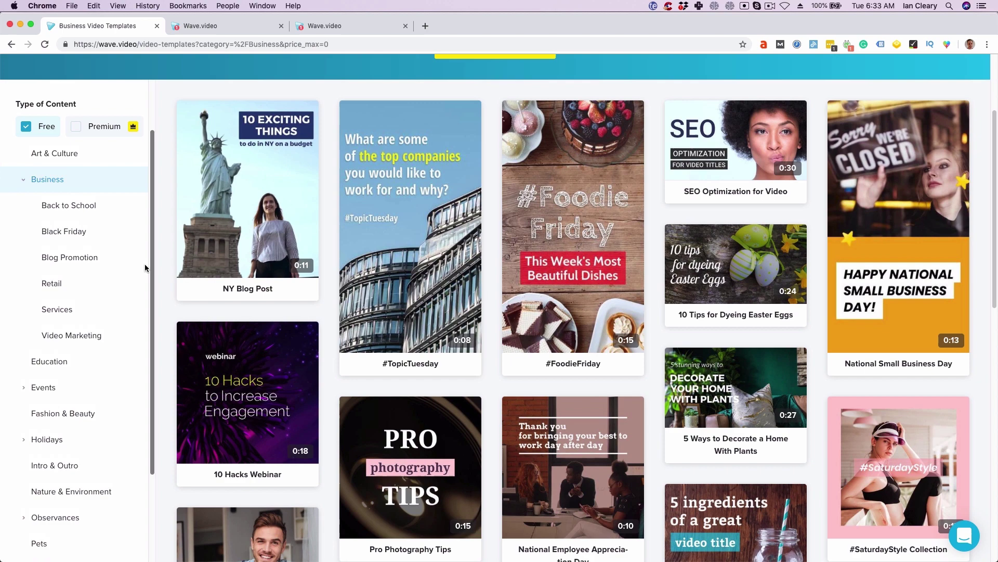
mouse_move(773, 159)
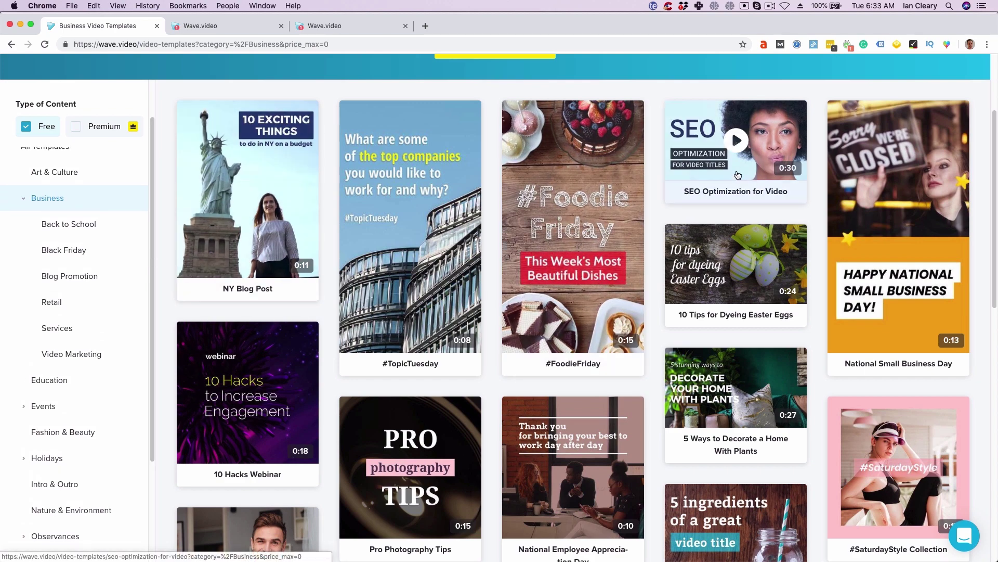
Start a new project from the SEO Optimization for Video template and select its second clip
click(772, 158)
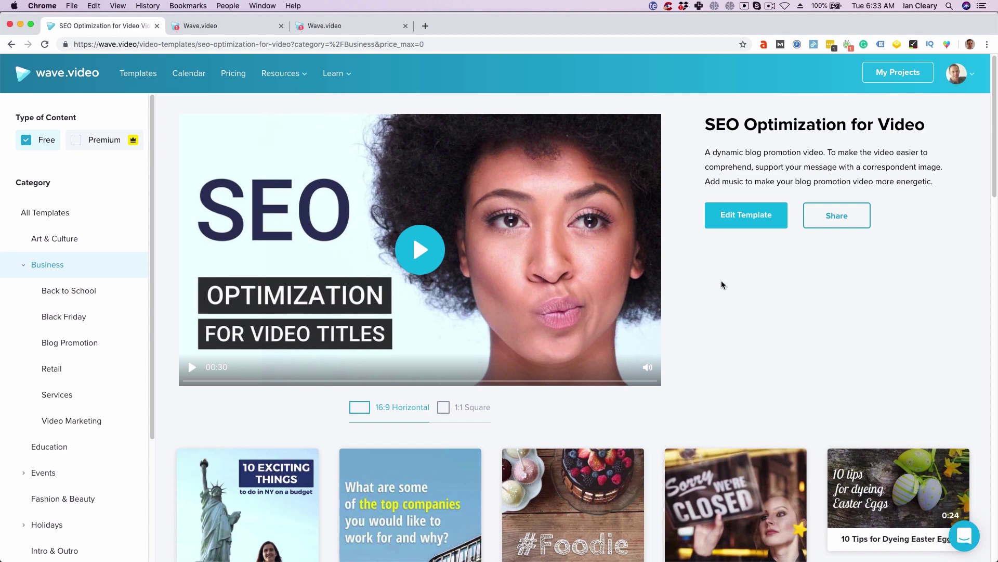
click(747, 224)
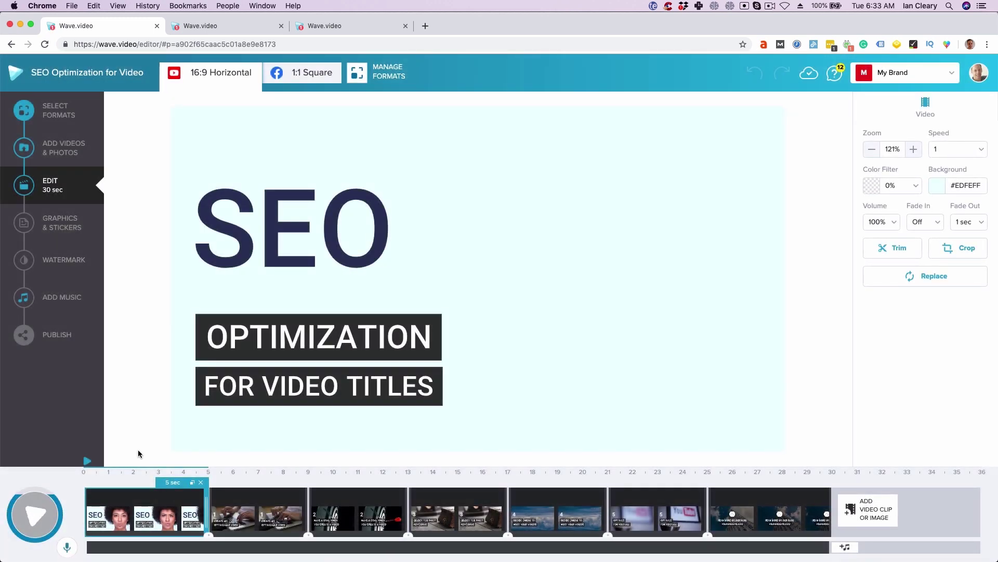
click(254, 518)
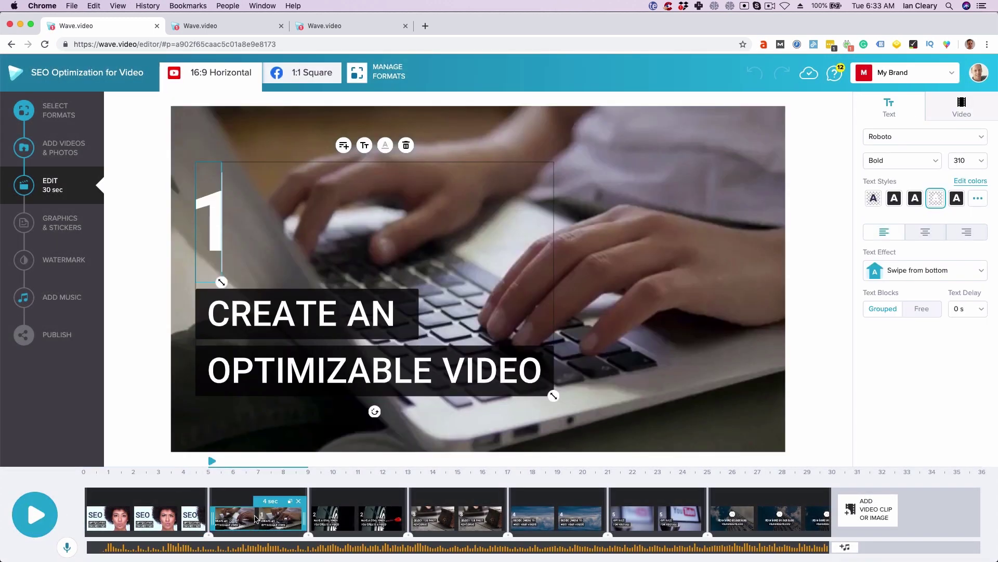
Replace the CREATE AN caption line with 'Create Meta Titles...'
click(277, 310)
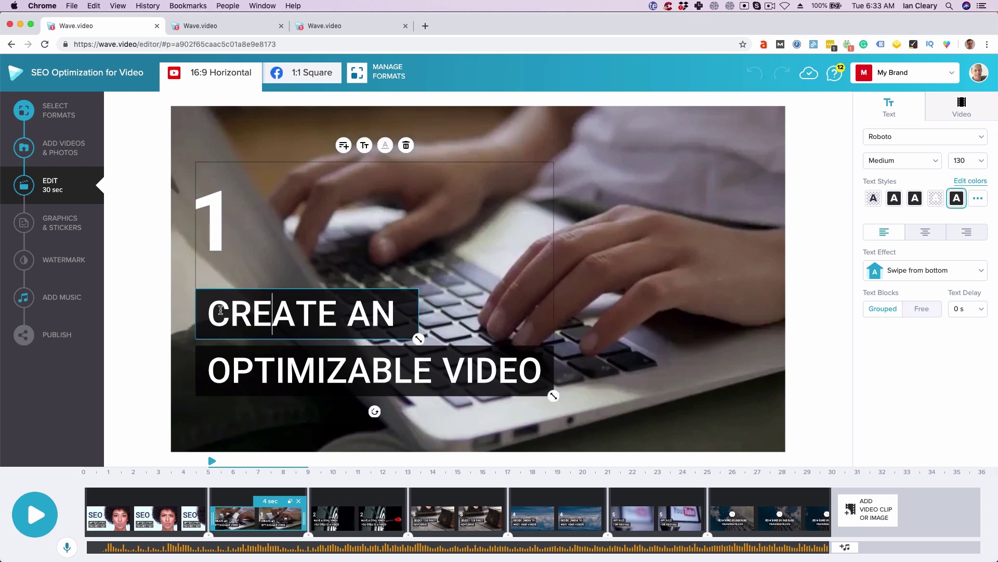
drag(221, 310, 402, 311)
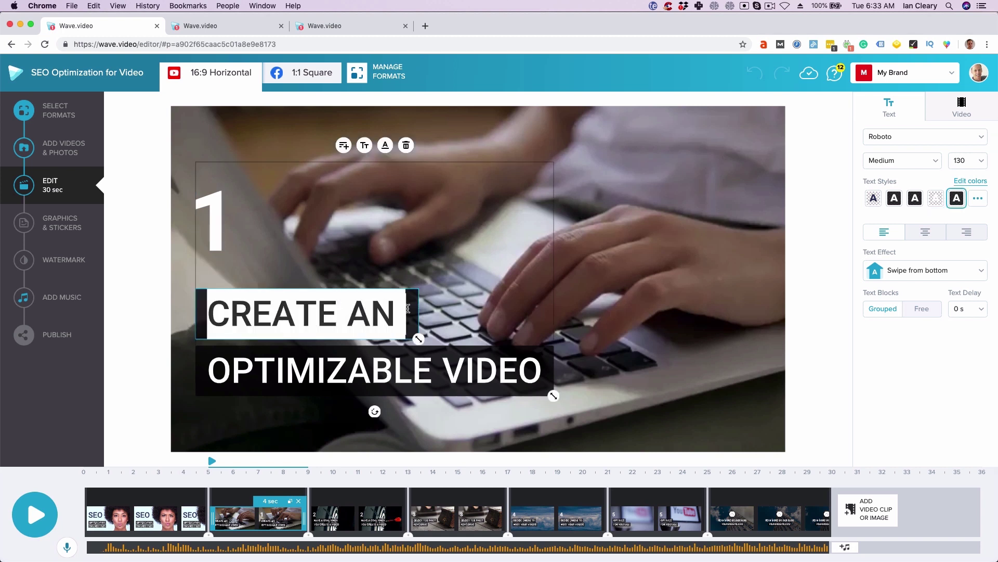
text(Create )
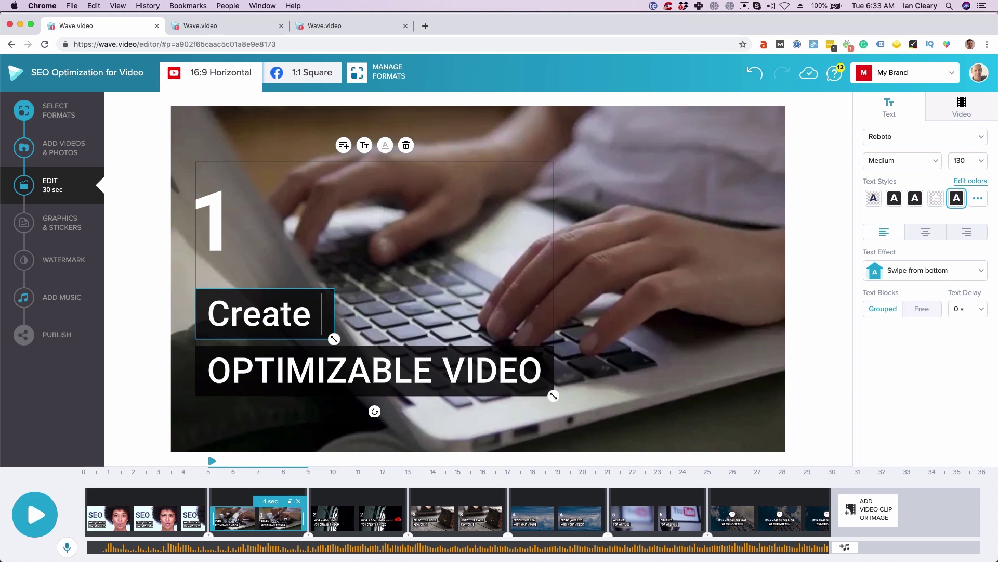
text(Meta Ti)
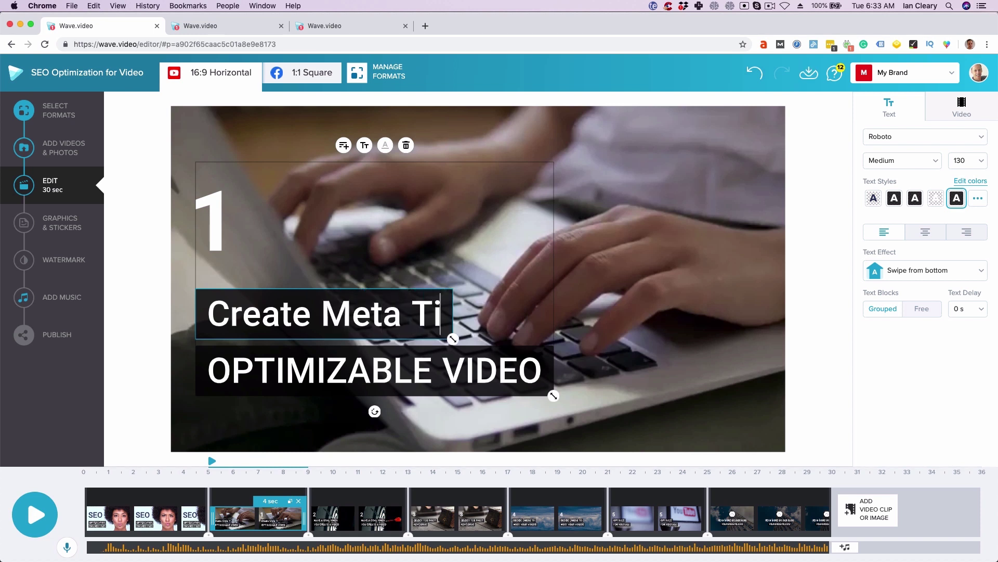
text(tles...)
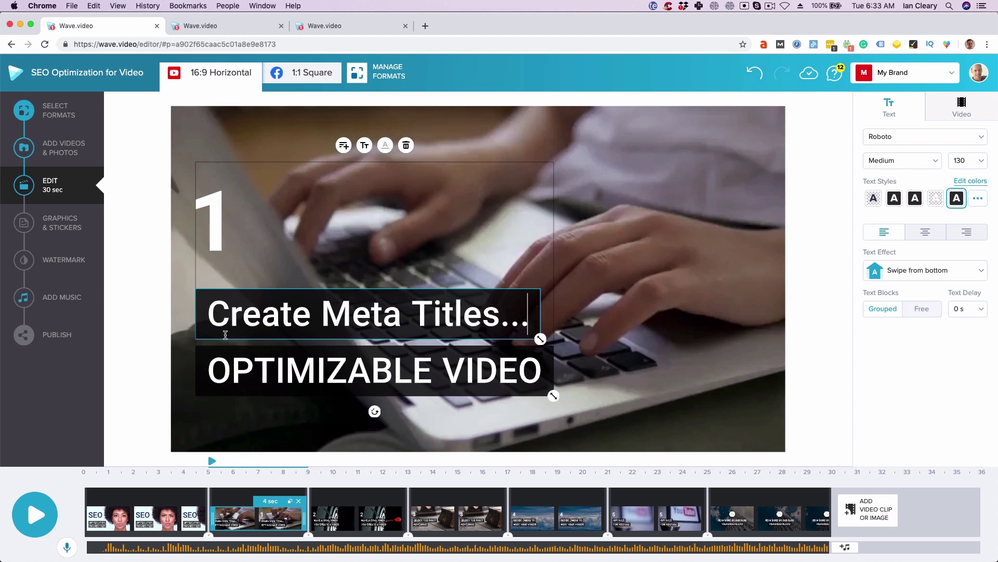
Delete the OPTIMIZABLE VIDEO caption line
click(215, 369)
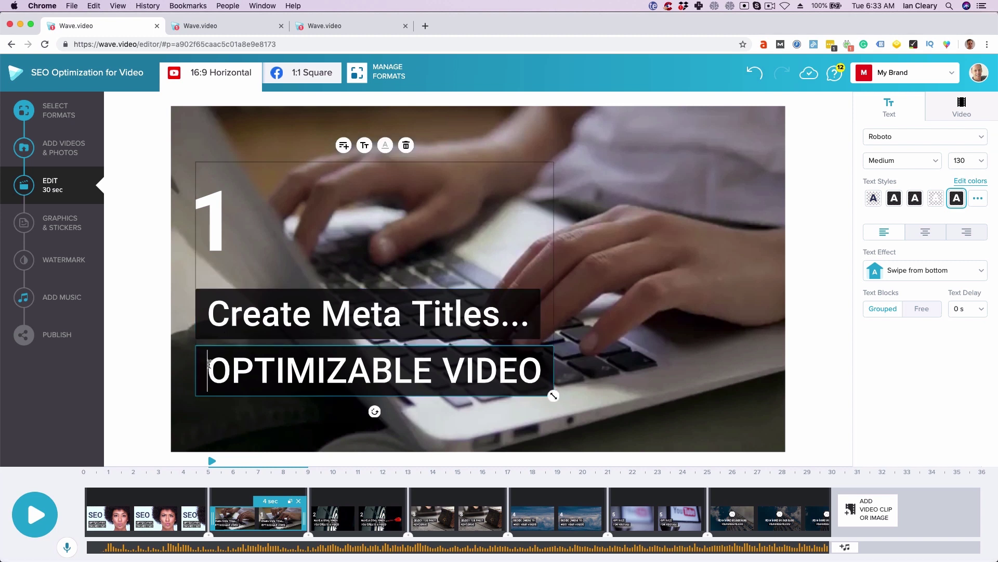
drag(208, 369, 552, 364)
key(BackSpace)
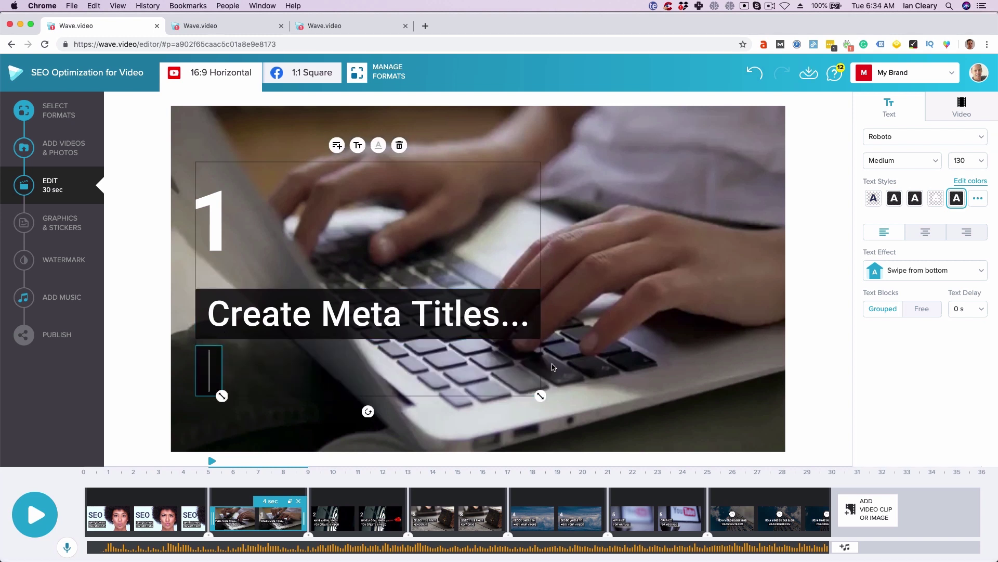
click(400, 319)
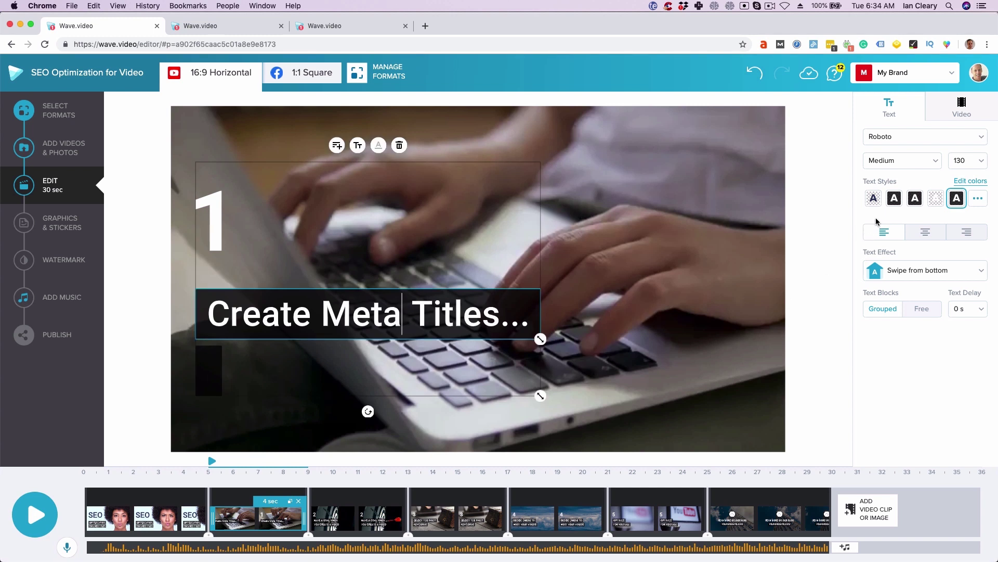
Give the Create Meta Titles... caption the orange Brand Style
click(895, 200)
click(916, 201)
click(976, 199)
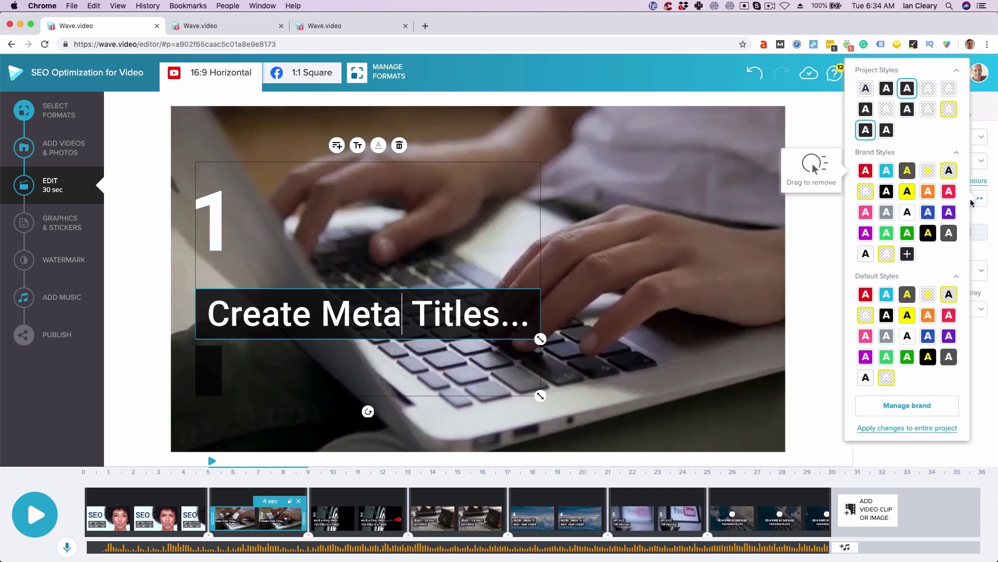
click(929, 192)
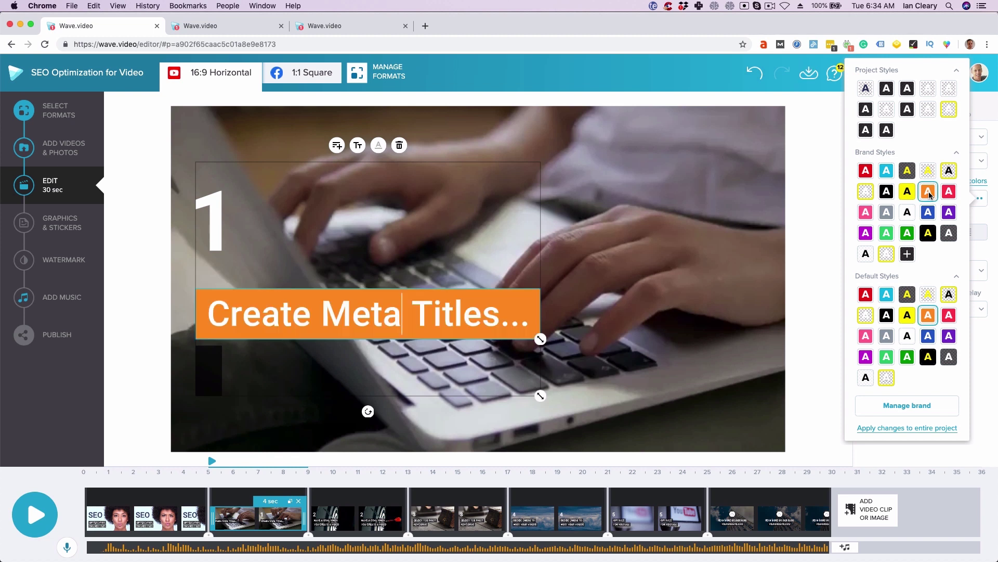
click(810, 380)
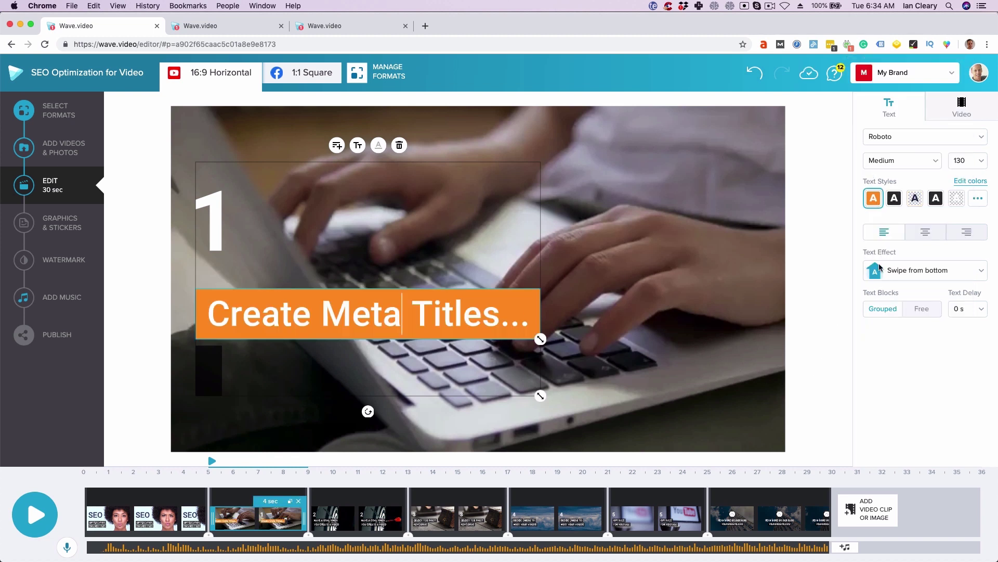
Animate the Create Meta Titles... caption with the Curtain text effect
click(894, 271)
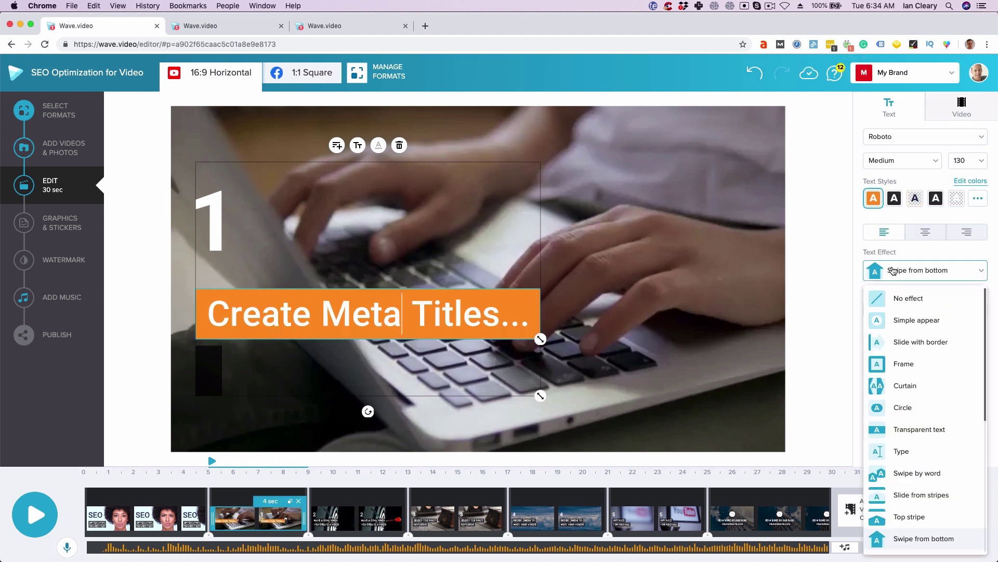
click(914, 387)
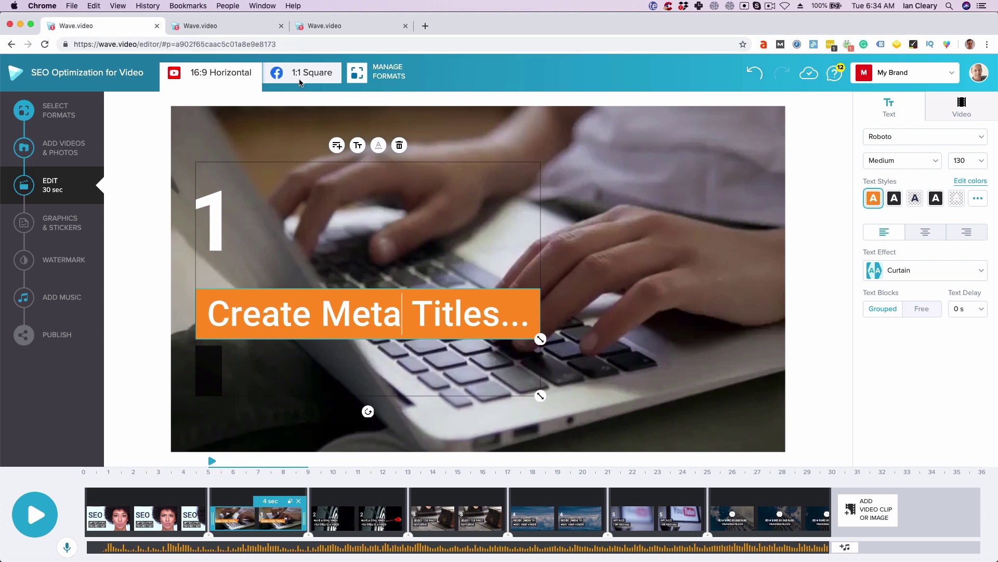
click(63, 153)
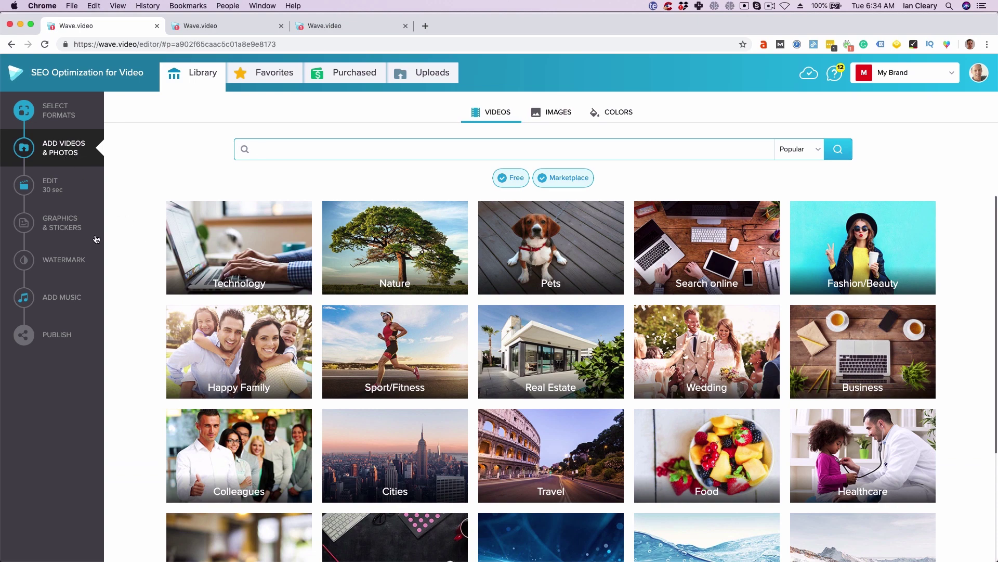
Add the red question-mark sticker from Graphics & Stickers and enlarge it on the clip's right side
click(56, 232)
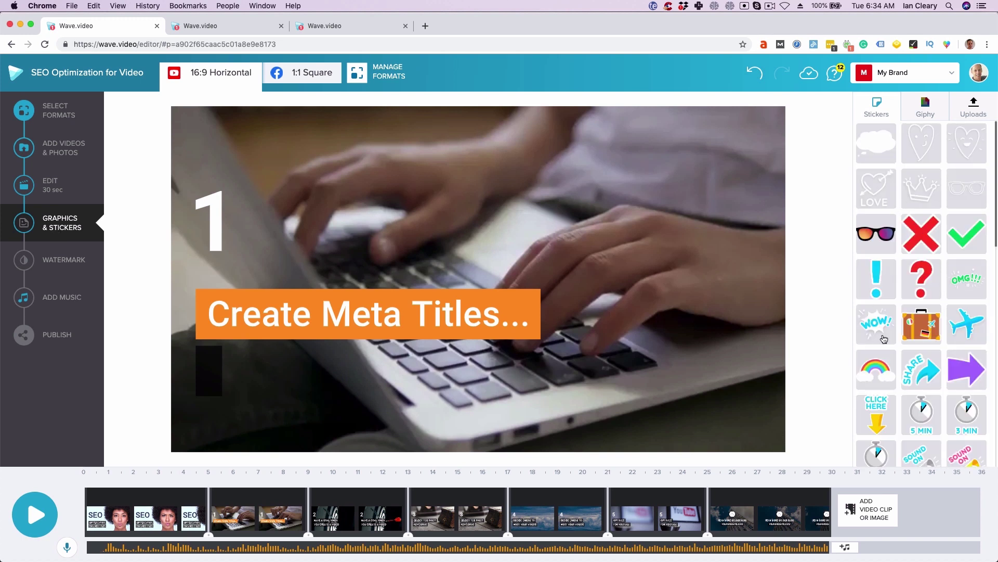
scroll(905, 320, down, 2)
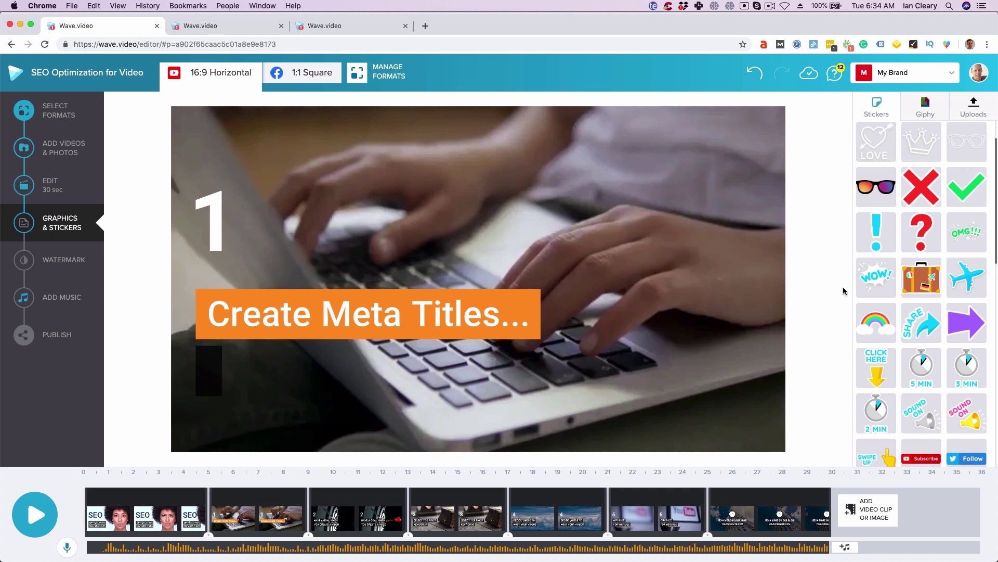
click(916, 235)
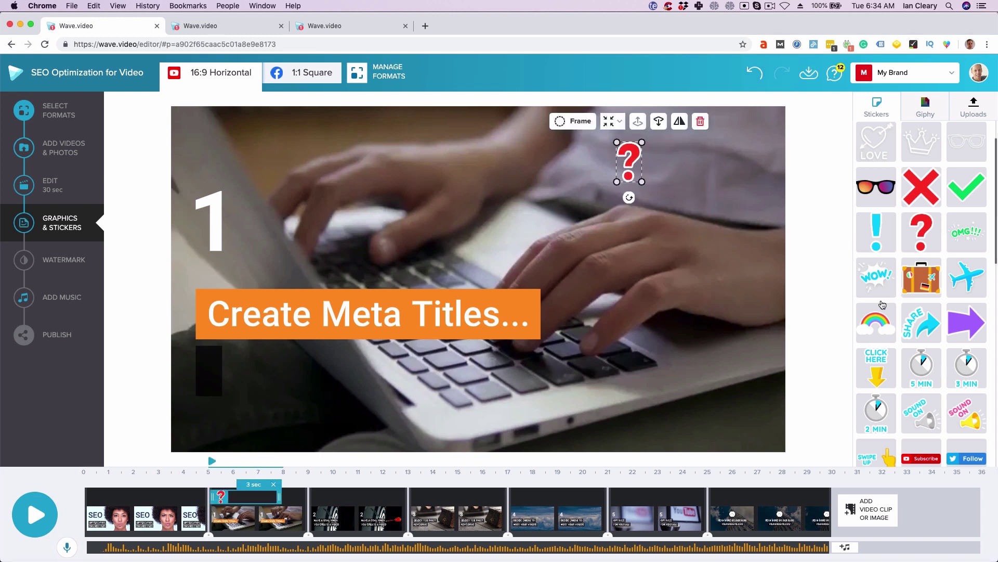
drag(644, 187, 724, 312)
click(593, 207)
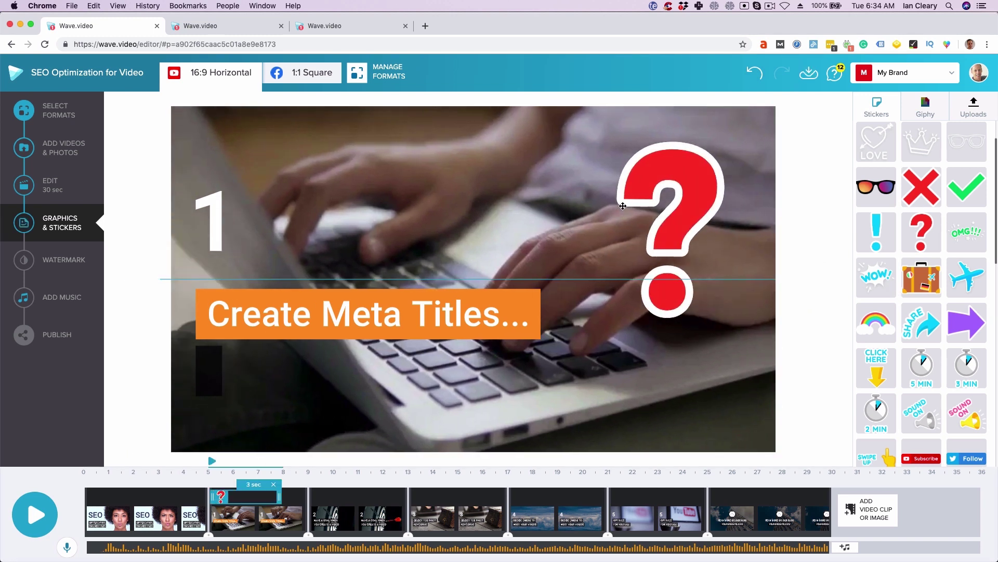
Drop the man's face GIF from Giphy onto the clip and nudge it beside the question mark
click(913, 114)
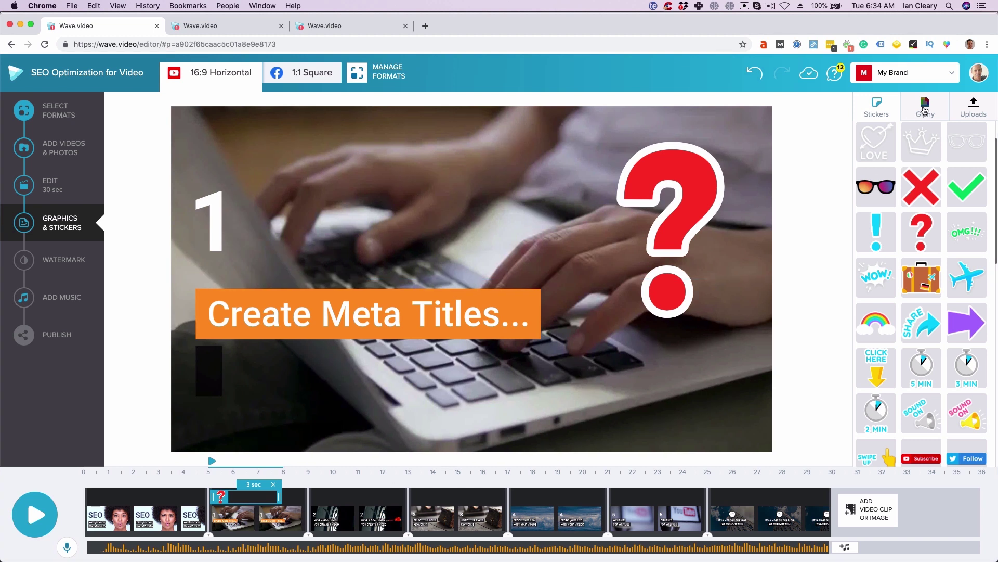
scroll(922, 307, down, 1)
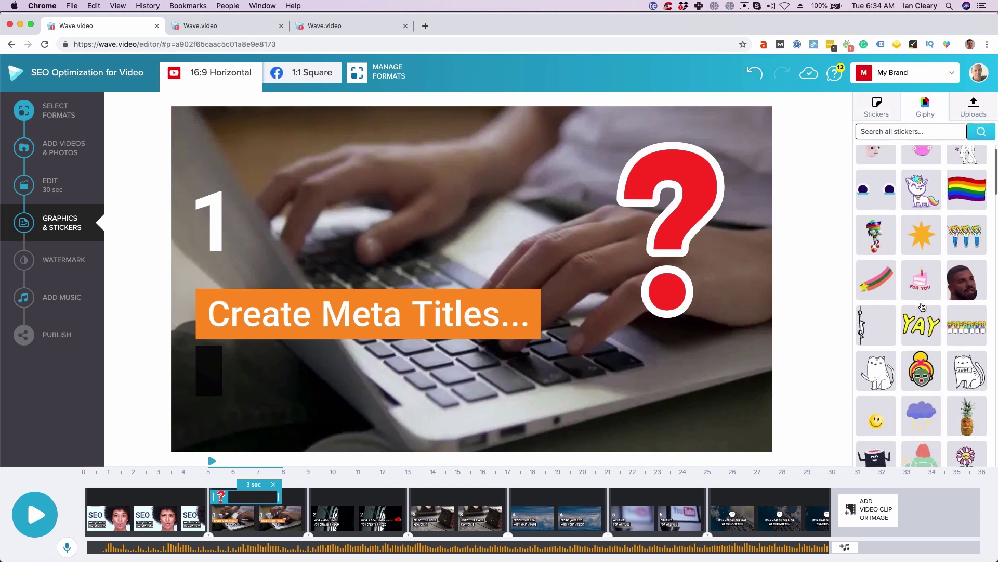
drag(955, 286, 574, 257)
drag(472, 249, 520, 241)
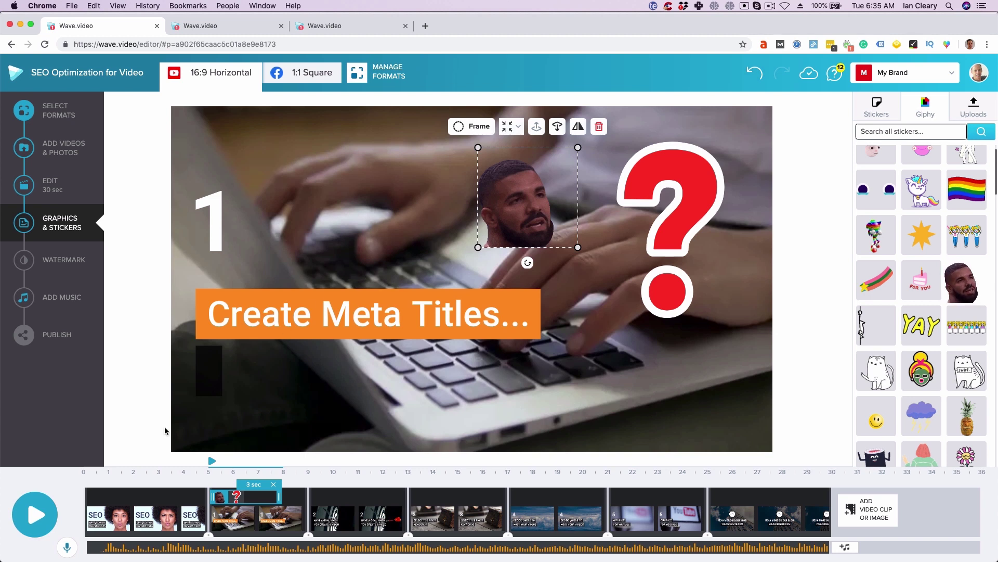
Select the opening 5-second 'SEO OPTIMIZATION FOR VIDEO TITLES' clip in the timeline
click(118, 526)
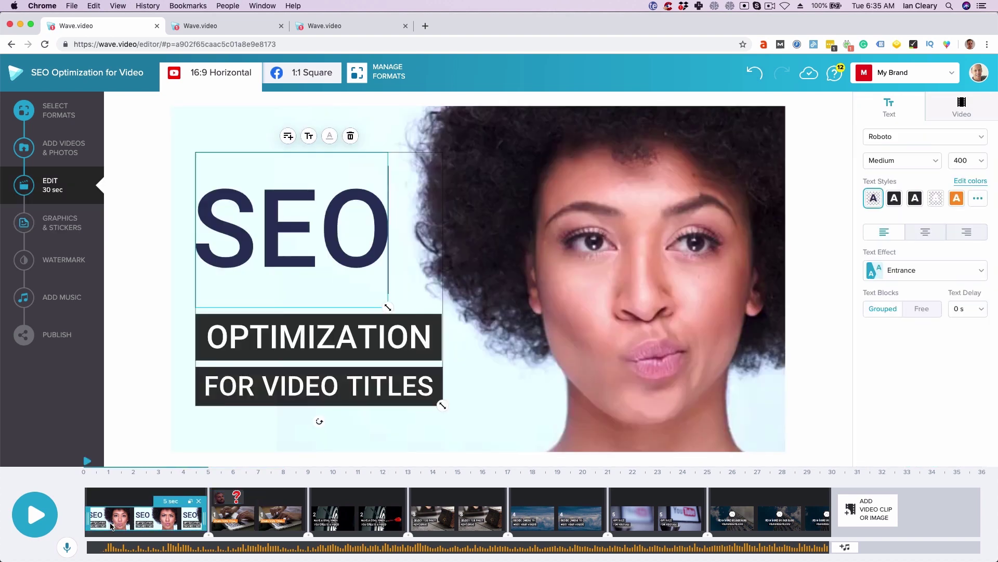